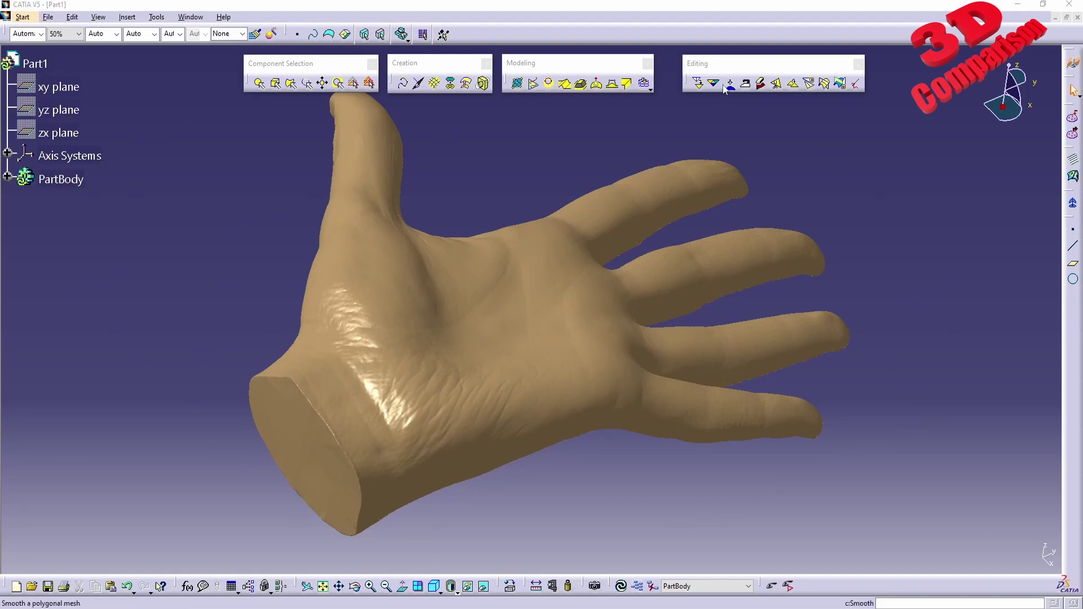
- Bring CATIA forward and read the help for the brush and whole-mesh smoothing tools
{"action": "left_click", "coordinate": [729, 84]}
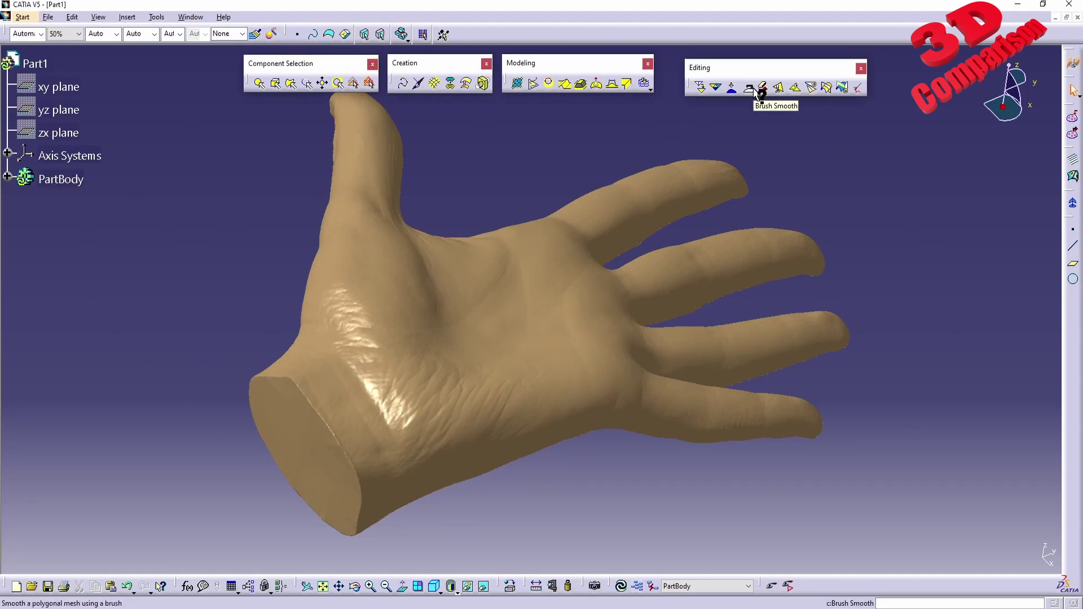
{"action": "left_click", "coordinate": [754, 89]}
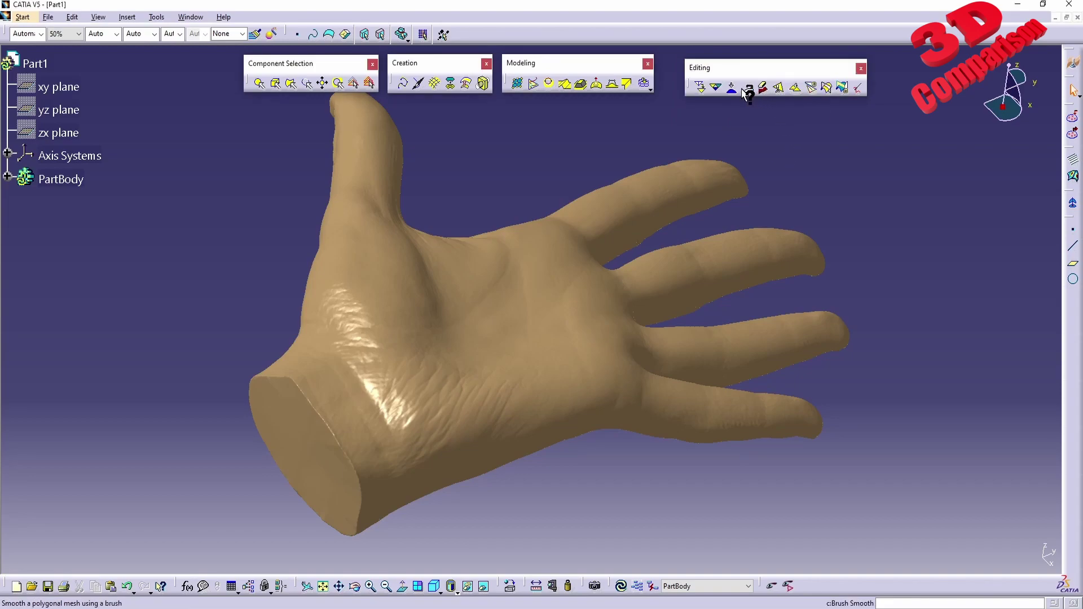
{"action": "left_click", "coordinate": [733, 91]}
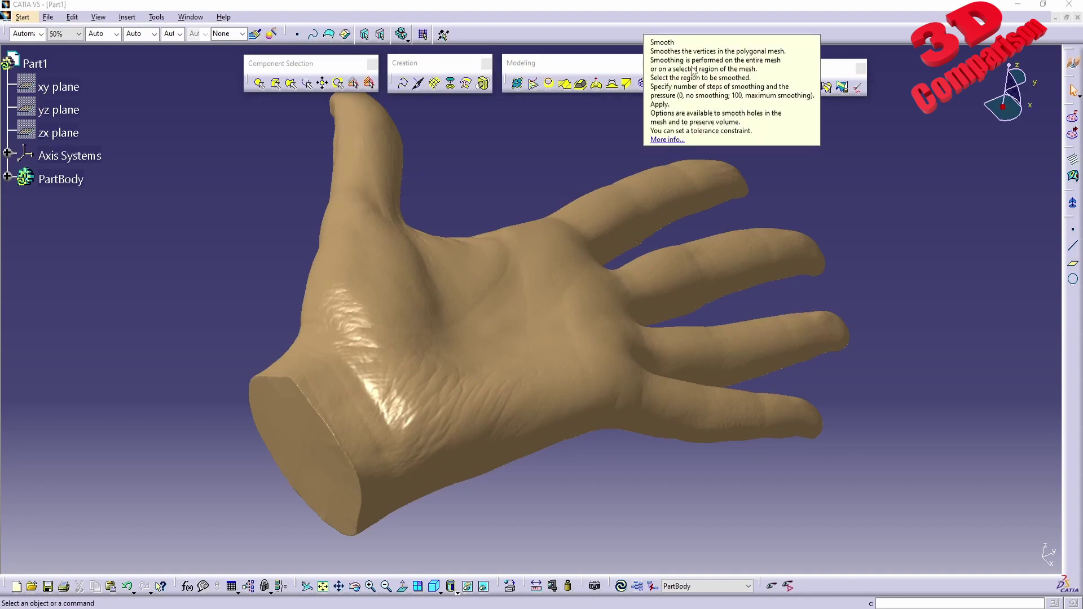
{"action": "left_click", "coordinate": [853, 169]}
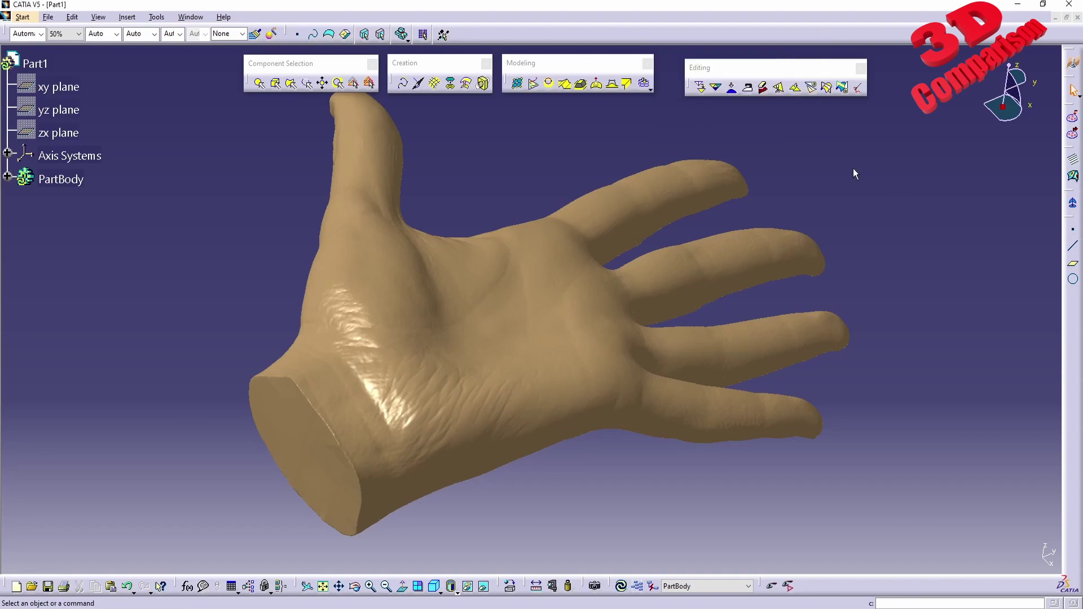
- Start Brush Smooth on the mesh and set the brush radius to 5mm
{"action": "left_click", "coordinate": [749, 88]}
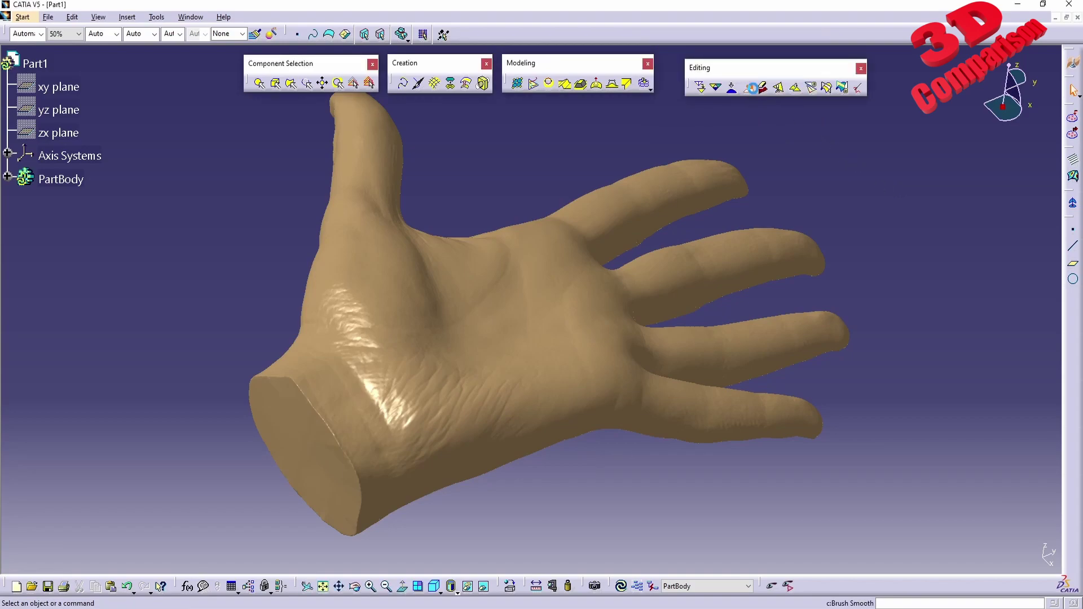
{"action": "middle_click_drag", "start_coordinate": [440, 329], "coordinate": [508, 282], "text": "ctrl"}
{"action": "double_click", "coordinate": [1013, 480]}
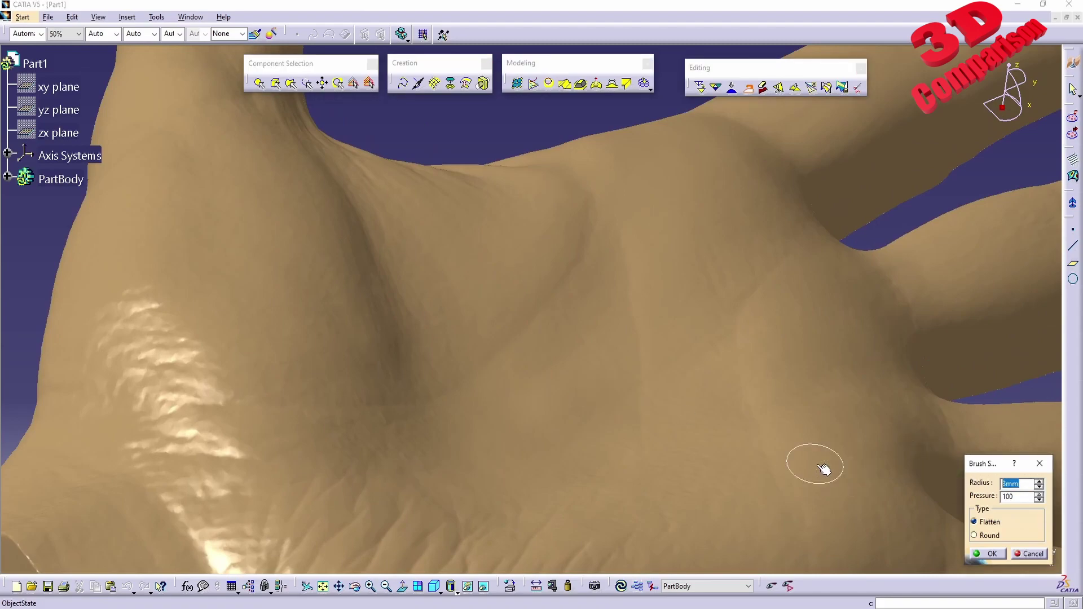
{"action": "type", "text": "5"}
{"action": "key", "text": "Tab"}
- Close in on the palm surface and flatten its wrinkles with the 5mm brush
{"action": "middle_click_drag", "start_coordinate": [387, 428], "coordinate": [455, 395]}
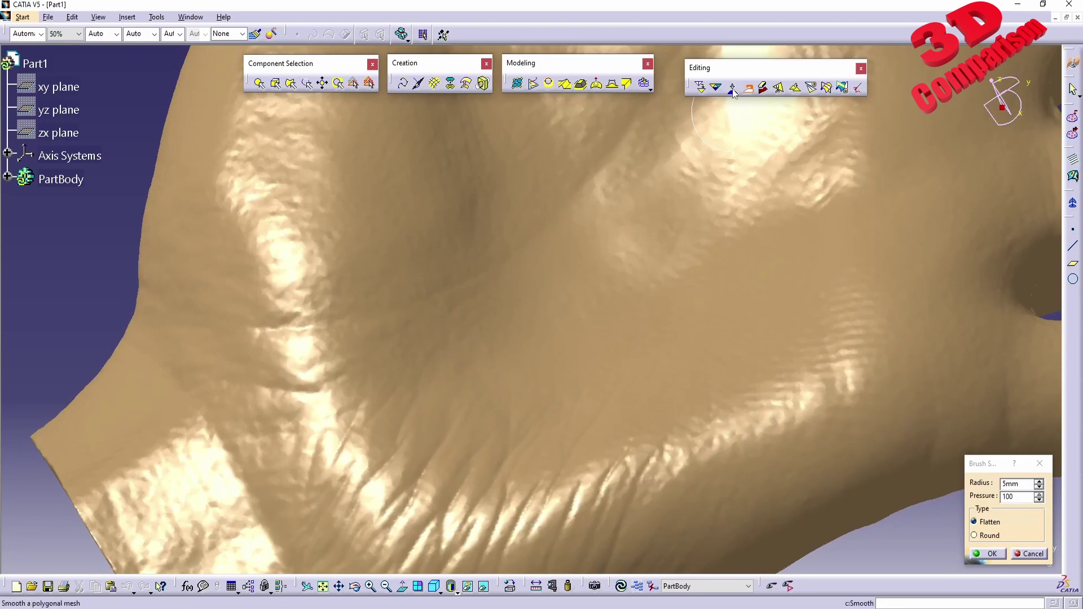
{"action": "middle_click_drag", "start_coordinate": [459, 380], "coordinate": [573, 265]}
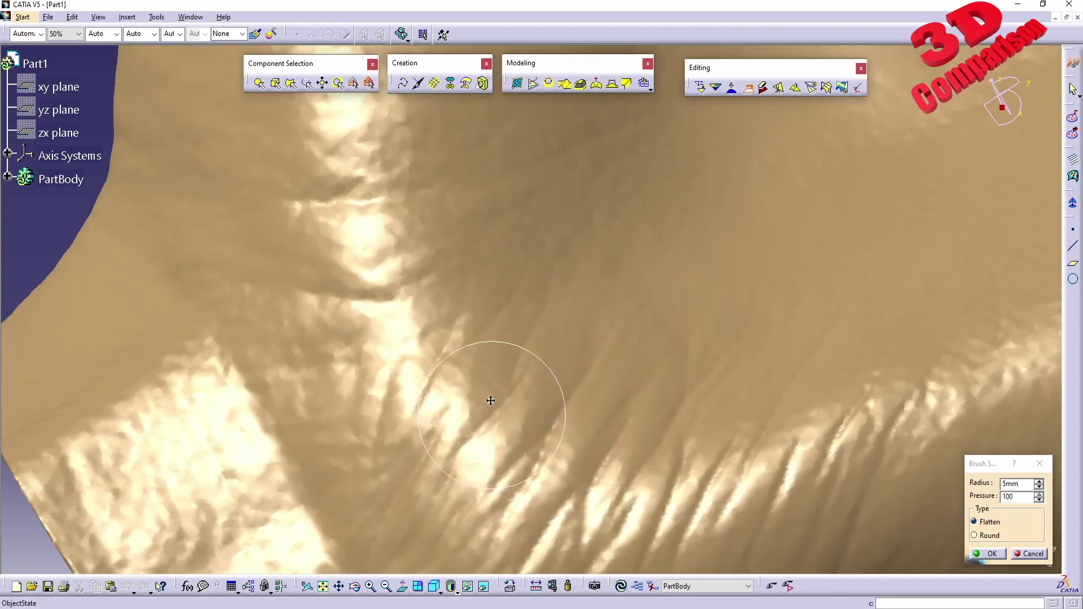
{"action": "mouse_move", "coordinate": [491, 404]}
{"action": "middle_mouse_down"}
{"action": "mouse_move", "coordinate": [438, 425]}
{"action": "mouse_move", "coordinate": [443, 244]}
{"action": "mouse_move", "coordinate": [448, 339]}
{"action": "mouse_move", "coordinate": [458, 265]}
{"action": "middle_mouse_up"}
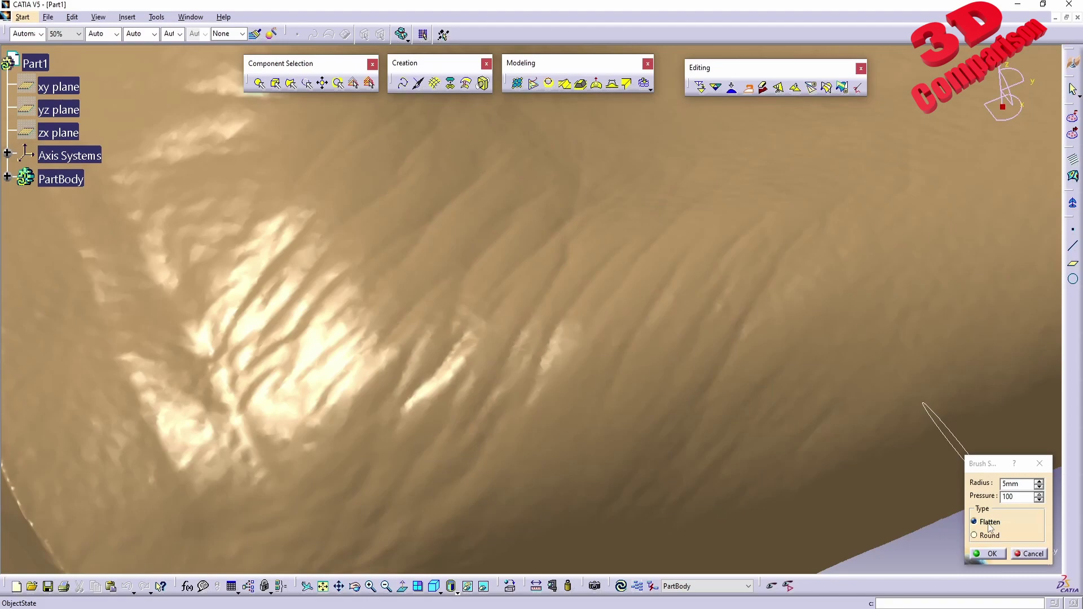
- Flatten more palm wrinkles toward the wrist, then zoom out to show more of the hand
{"action": "scroll", "coordinate": [561, 358], "scroll_direction": "up", "scroll_amount": 3}
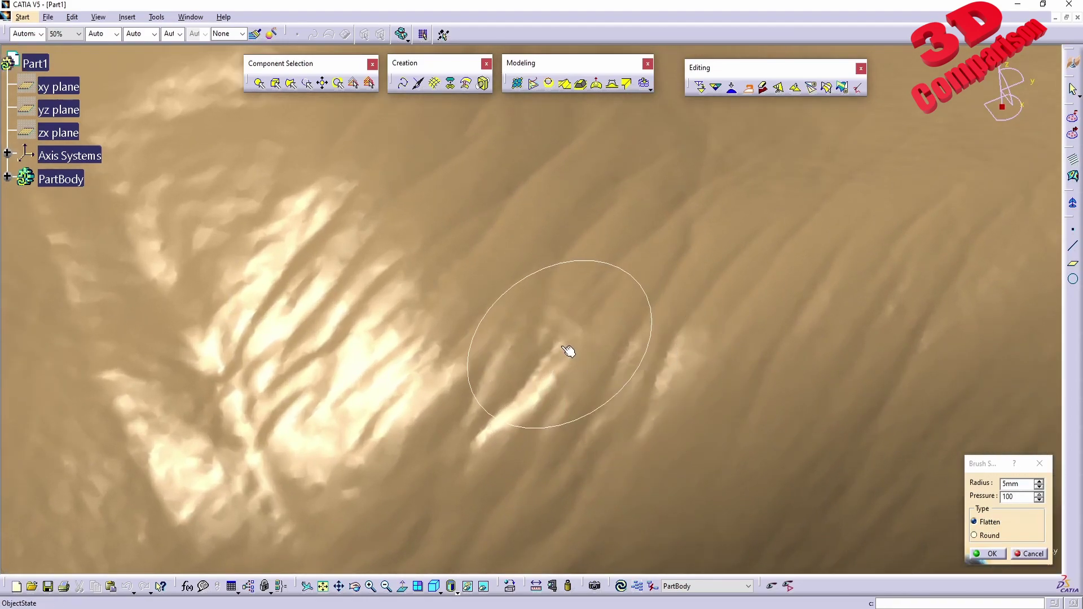
{"action": "mouse_move", "coordinate": [592, 380]}
{"action": "left_mouse_down"}
{"action": "mouse_move", "coordinate": [529, 363]}
{"action": "mouse_move", "coordinate": [574, 394]}
{"action": "mouse_move", "coordinate": [562, 346]}
{"action": "mouse_move", "coordinate": [527, 388]}
{"action": "mouse_move", "coordinate": [605, 370]}
{"action": "mouse_move", "coordinate": [513, 350]}
{"action": "mouse_move", "coordinate": [481, 380]}
{"action": "mouse_move", "coordinate": [539, 397]}
{"action": "mouse_move", "coordinate": [529, 348]}
{"action": "mouse_move", "coordinate": [384, 342]}
{"action": "mouse_move", "coordinate": [375, 364]}
{"action": "mouse_move", "coordinate": [423, 369]}
{"action": "mouse_move", "coordinate": [422, 395]}
{"action": "mouse_move", "coordinate": [473, 426]}
{"action": "mouse_move", "coordinate": [536, 435]}
{"action": "mouse_move", "coordinate": [356, 440]}
{"action": "mouse_move", "coordinate": [657, 392]}
{"action": "mouse_move", "coordinate": [672, 346]}
{"action": "mouse_move", "coordinate": [528, 275]}
{"action": "mouse_move", "coordinate": [465, 266]}
{"action": "mouse_move", "coordinate": [427, 285]}
{"action": "mouse_move", "coordinate": [396, 328]}
{"action": "mouse_move", "coordinate": [446, 409]}
{"action": "mouse_move", "coordinate": [490, 345]}
{"action": "mouse_move", "coordinate": [566, 331]}
{"action": "mouse_move", "coordinate": [638, 348]}
{"action": "mouse_move", "coordinate": [653, 375]}
{"action": "mouse_move", "coordinate": [625, 411]}
{"action": "mouse_move", "coordinate": [557, 430]}
{"action": "mouse_move", "coordinate": [482, 420]}
{"action": "mouse_move", "coordinate": [451, 393]}
{"action": "mouse_move", "coordinate": [502, 352]}
{"action": "mouse_move", "coordinate": [580, 349]}
{"action": "mouse_move", "coordinate": [622, 368]}
{"action": "mouse_move", "coordinate": [621, 345]}
{"action": "mouse_move", "coordinate": [524, 313]}
{"action": "mouse_move", "coordinate": [472, 322]}
{"action": "mouse_move", "coordinate": [420, 374]}
{"action": "mouse_move", "coordinate": [539, 390]}
{"action": "mouse_move", "coordinate": [639, 358]}
{"action": "mouse_move", "coordinate": [550, 305]}
{"action": "mouse_move", "coordinate": [439, 331]}
{"action": "mouse_move", "coordinate": [417, 389]}
{"action": "mouse_move", "coordinate": [572, 397]}
{"action": "mouse_move", "coordinate": [610, 335]}
{"action": "mouse_move", "coordinate": [543, 291]}
{"action": "mouse_move", "coordinate": [649, 274]}
{"action": "mouse_move", "coordinate": [719, 301]}
{"action": "mouse_move", "coordinate": [656, 264]}
{"action": "mouse_move", "coordinate": [472, 284]}
{"action": "mouse_move", "coordinate": [410, 303]}
{"action": "mouse_move", "coordinate": [364, 355]}
{"action": "mouse_move", "coordinate": [348, 419]}
{"action": "mouse_move", "coordinate": [352, 459]}
{"action": "mouse_move", "coordinate": [488, 484]}
{"action": "mouse_move", "coordinate": [588, 473]}
{"action": "mouse_move", "coordinate": [692, 435]}
{"action": "mouse_move", "coordinate": [747, 384]}
{"action": "mouse_move", "coordinate": [671, 360]}
{"action": "mouse_move", "coordinate": [563, 354]}
{"action": "mouse_move", "coordinate": [504, 364]}
{"action": "mouse_move", "coordinate": [464, 338]}
{"action": "mouse_move", "coordinate": [711, 367]}
{"action": "mouse_move", "coordinate": [451, 368]}
{"action": "mouse_move", "coordinate": [675, 365]}
{"action": "mouse_move", "coordinate": [472, 396]}
{"action": "mouse_move", "coordinate": [774, 442]}
{"action": "mouse_move", "coordinate": [652, 376]}
{"action": "left_mouse_up"}
{"action": "mouse_move", "coordinate": [652, 376]}
{"action": "middle_mouse_down"}
{"action": "mouse_move", "coordinate": [581, 394]}
{"action": "mouse_move", "coordinate": [573, 321]}
{"action": "mouse_move", "coordinate": [578, 333]}
{"action": "middle_mouse_up"}
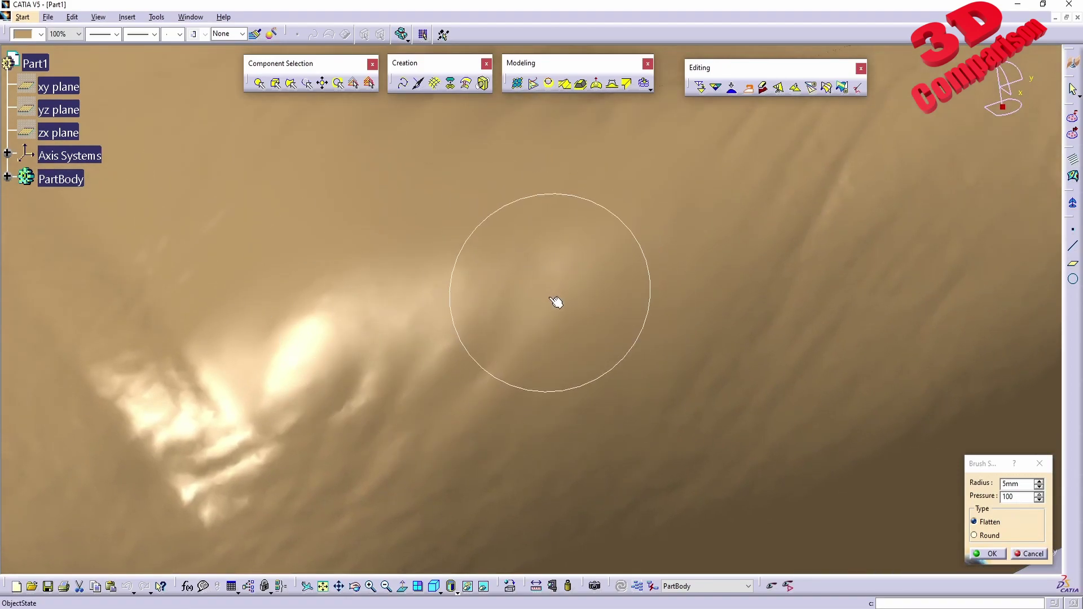
{"action": "mouse_move", "coordinate": [449, 278]}
{"action": "middle_mouse_down"}
{"action": "mouse_move", "coordinate": [481, 314]}
{"action": "mouse_move", "coordinate": [683, 451]}
{"action": "middle_mouse_up"}
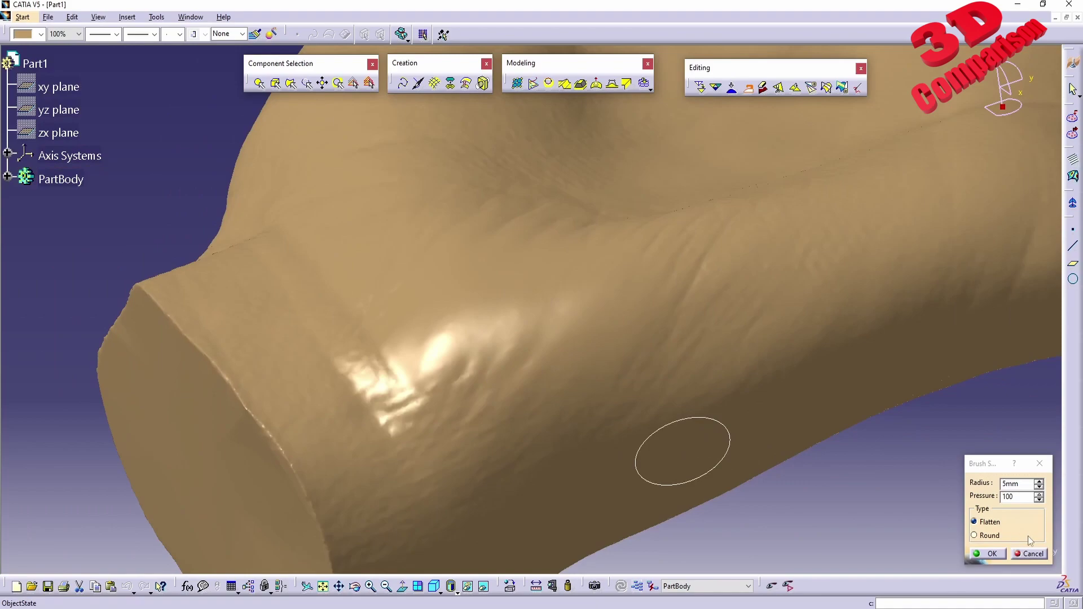
- Change the brush type to Round and zoom in on the creased palm
{"action": "left_click", "coordinate": [991, 536]}
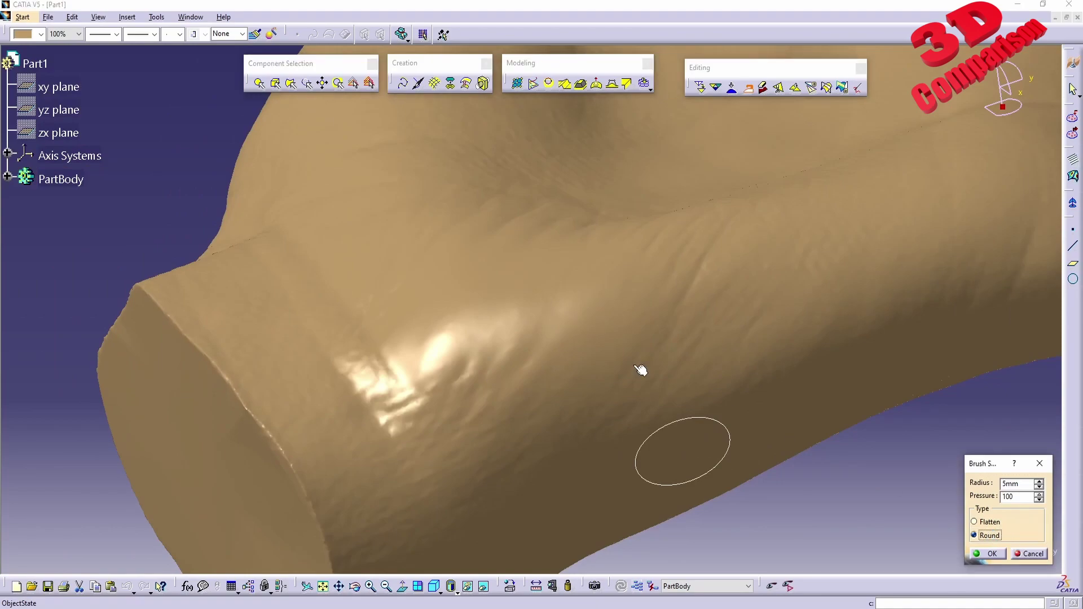
{"action": "mouse_move", "coordinate": [508, 298]}
{"action": "middle_mouse_down"}
{"action": "mouse_move", "coordinate": [479, 309]}
{"action": "mouse_move", "coordinate": [570, 382]}
{"action": "mouse_move", "coordinate": [597, 379]}
{"action": "mouse_move", "coordinate": [559, 302]}
{"action": "middle_mouse_up"}
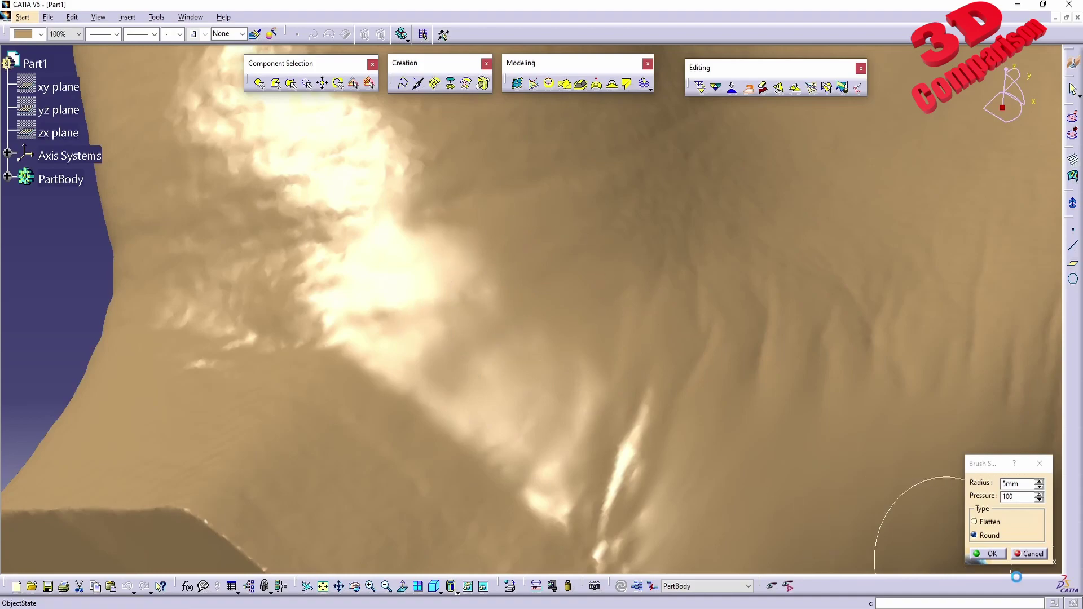
- Set brush pressure to 10, dab the palm, view the whole hand and confirm with OK
{"action": "left_click", "coordinate": [1017, 497]}
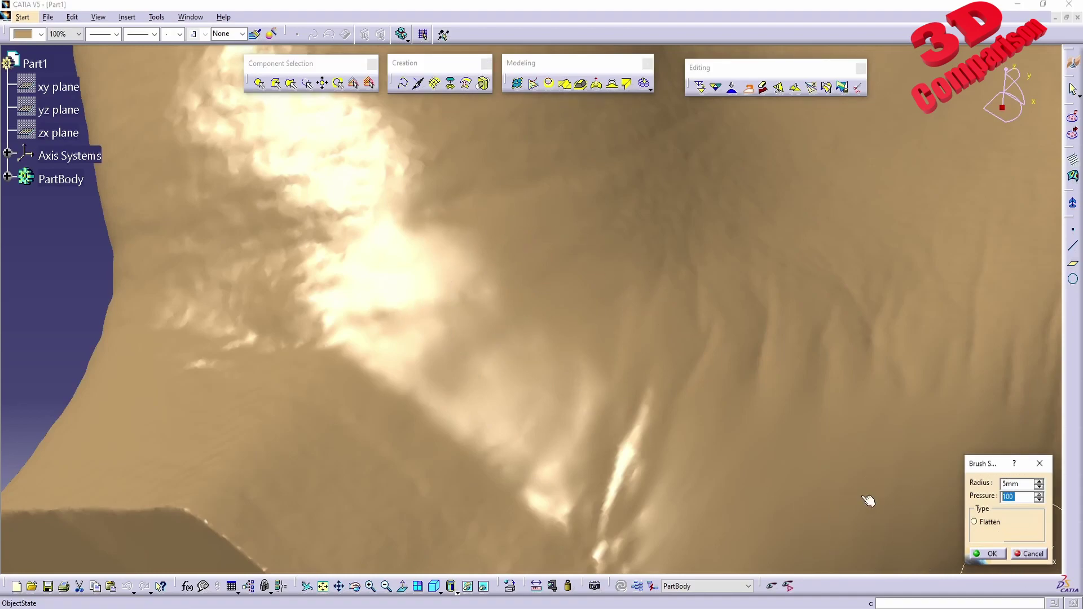
{"action": "key", "text": "BackSpace"}
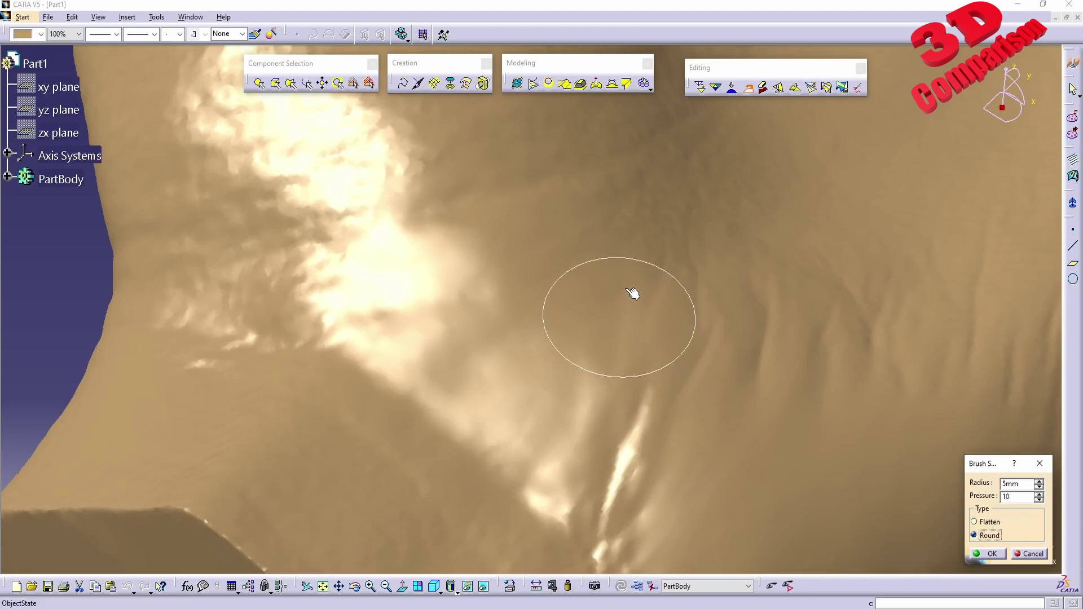
{"action": "left_click", "coordinate": [617, 305]}
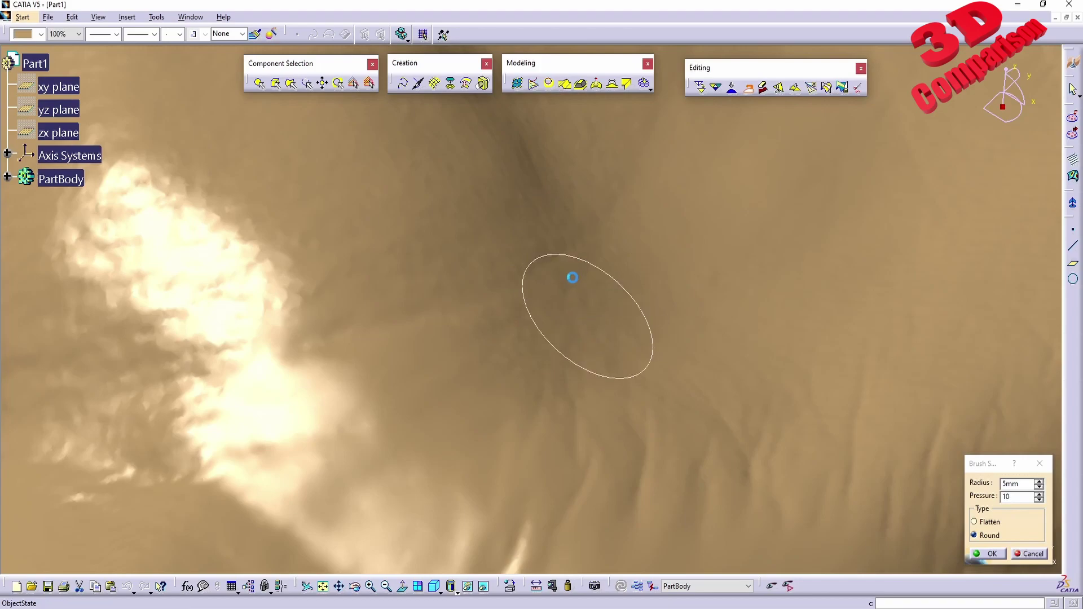
{"action": "middle_click_drag", "start_coordinate": [547, 303], "coordinate": [554, 357]}
{"action": "mouse_move", "coordinate": [648, 439]}
{"action": "middle_mouse_down"}
{"action": "mouse_move", "coordinate": [476, 358]}
{"action": "mouse_move", "coordinate": [508, 394]}
{"action": "mouse_move", "coordinate": [607, 399]}
{"action": "mouse_move", "coordinate": [491, 406]}
{"action": "mouse_move", "coordinate": [411, 378]}
{"action": "mouse_move", "coordinate": [515, 367]}
{"action": "mouse_move", "coordinate": [539, 353]}
{"action": "mouse_move", "coordinate": [479, 346]}
{"action": "mouse_move", "coordinate": [537, 329]}
{"action": "mouse_move", "coordinate": [570, 213]}
{"action": "mouse_move", "coordinate": [591, 382]}
{"action": "mouse_move", "coordinate": [557, 423]}
{"action": "mouse_move", "coordinate": [557, 403]}
{"action": "middle_mouse_up"}
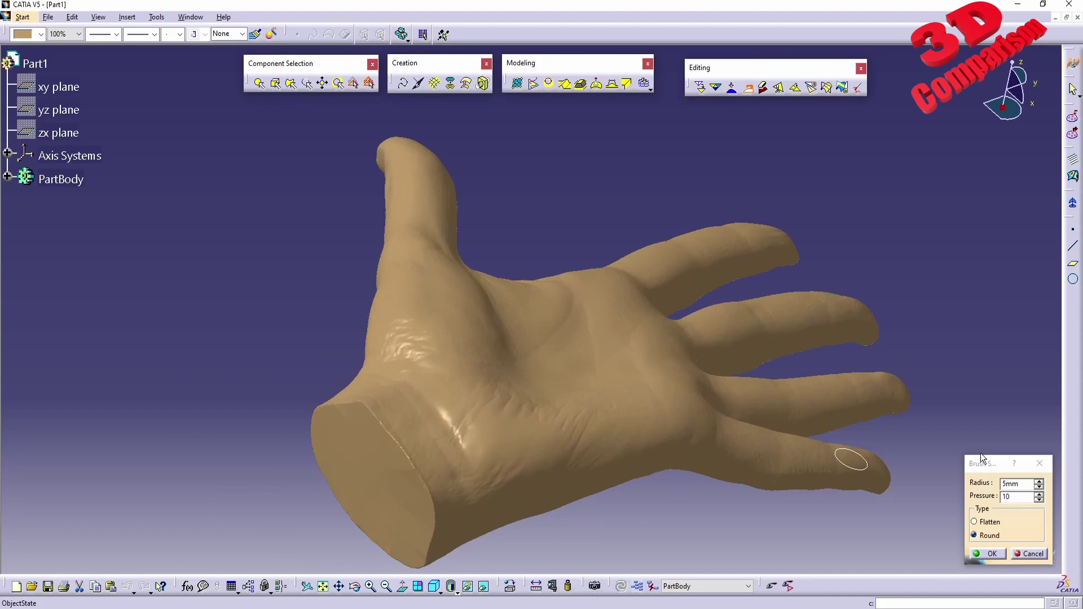
{"action": "left_click_drag", "start_coordinate": [982, 464], "coordinate": [945, 180]}
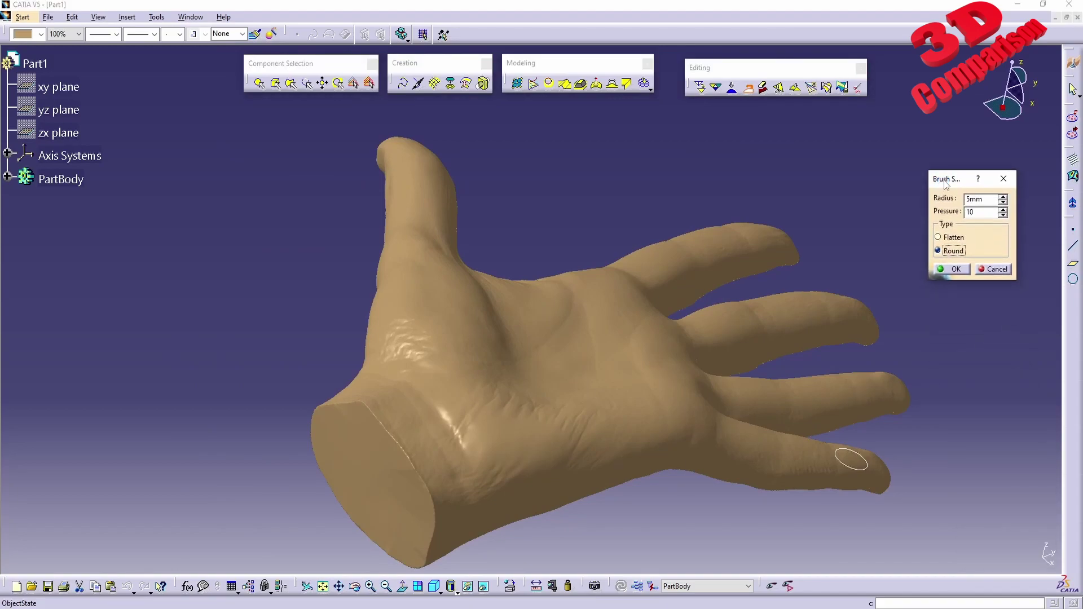
{"action": "left_click", "coordinate": [955, 269]}
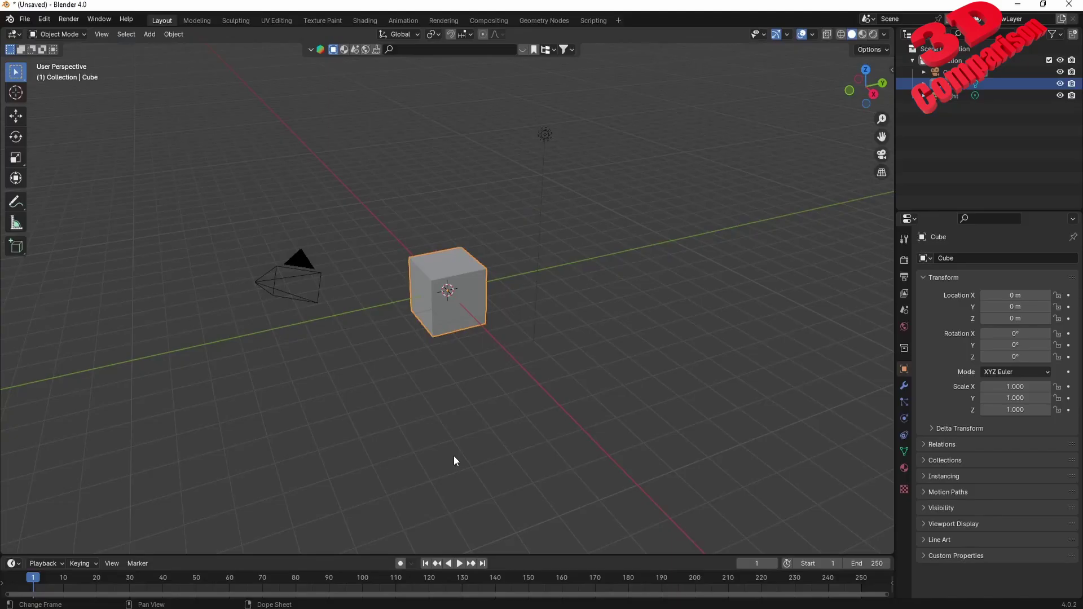
- Import hand.stl into the default Blender scene as an STL mesh
{"action": "left_click", "coordinate": [404, 341]}
{"action": "left_click", "coordinate": [25, 18]}
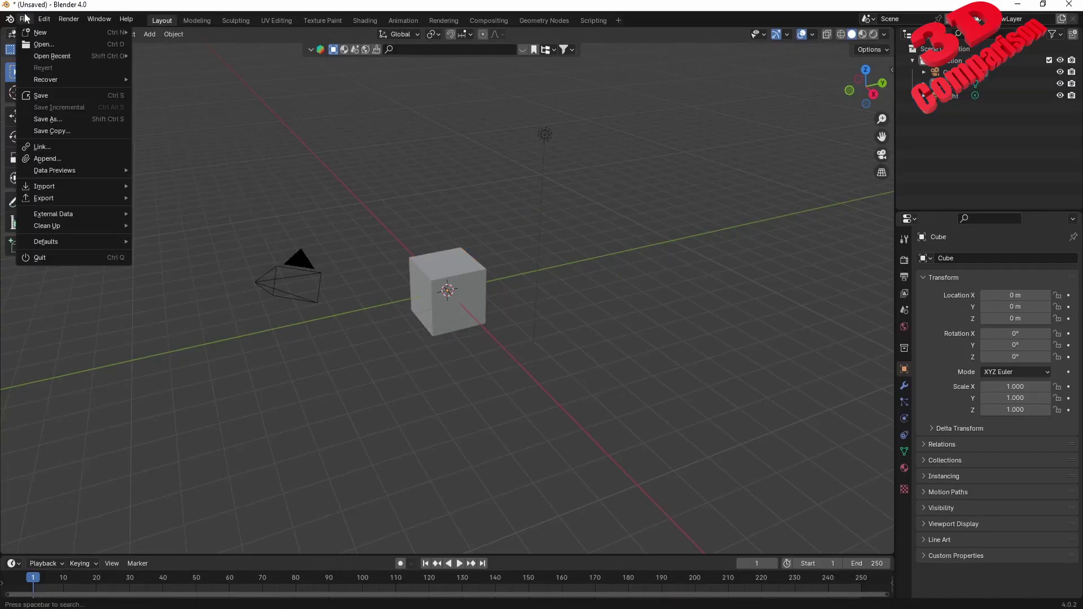
{"action": "mouse_move", "coordinate": [61, 184]}
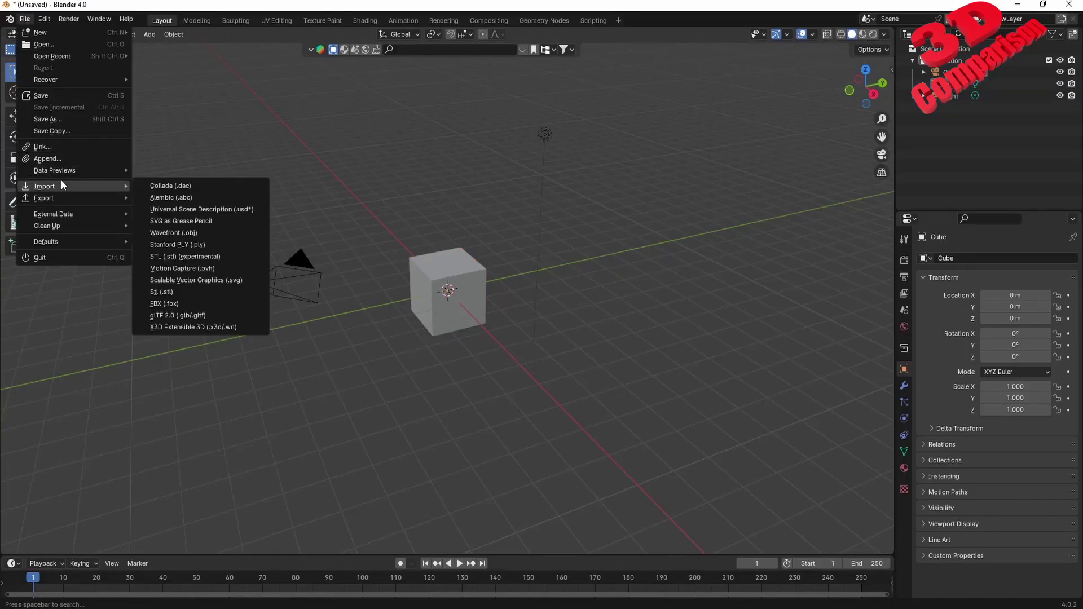
{"action": "left_click", "coordinate": [212, 294]}
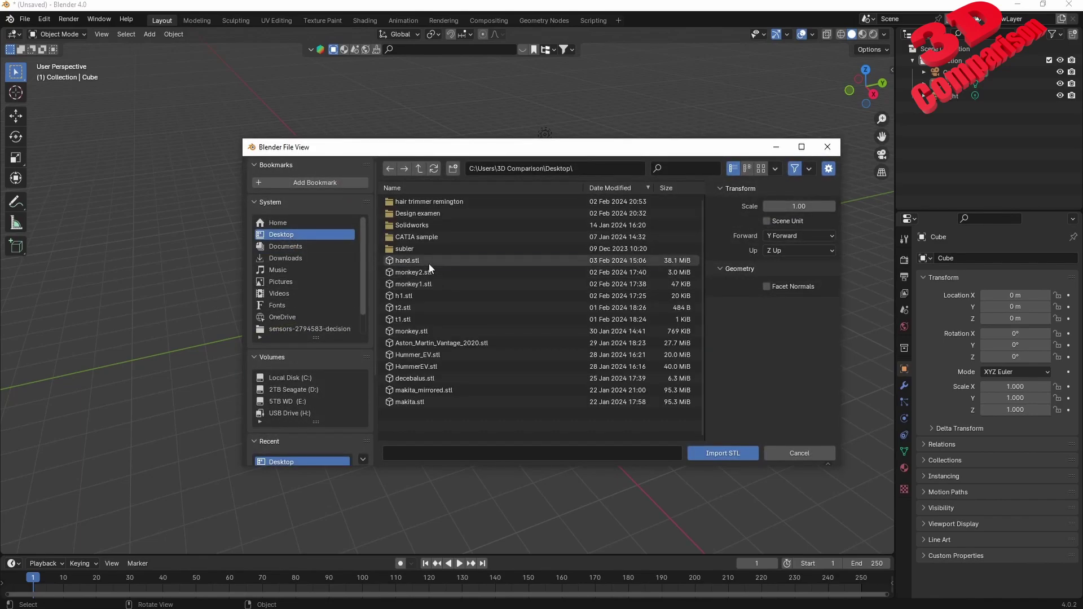
{"action": "left_click", "coordinate": [429, 261]}
{"action": "left_click", "coordinate": [733, 452]}
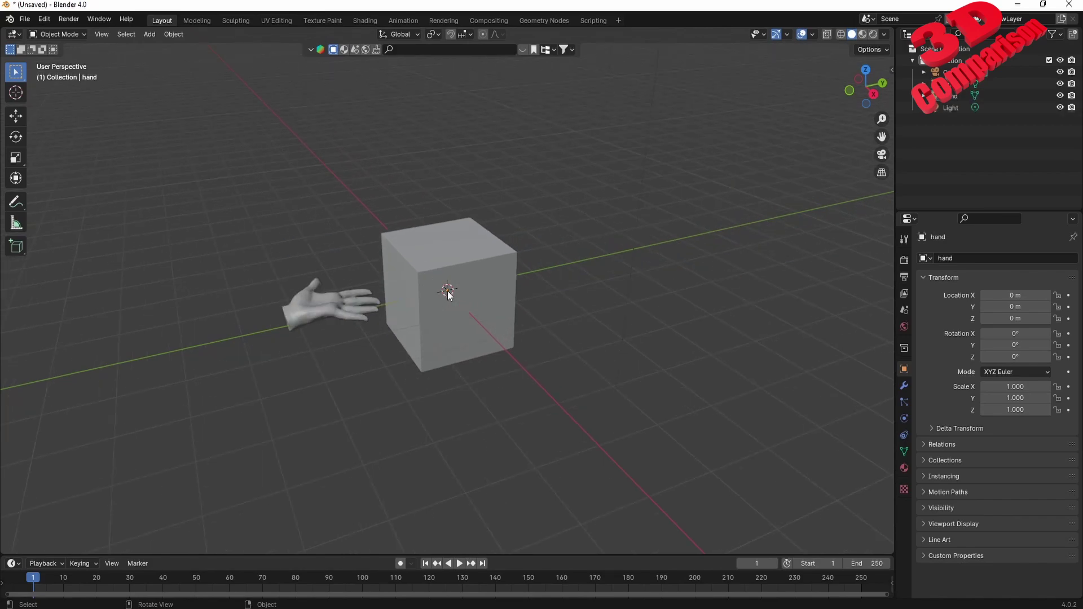
- Delete the default cube, then frame the hand and orbit so the palm faces up
{"action": "key", "text": "Delete"}
{"action": "left_click", "coordinate": [340, 307]}
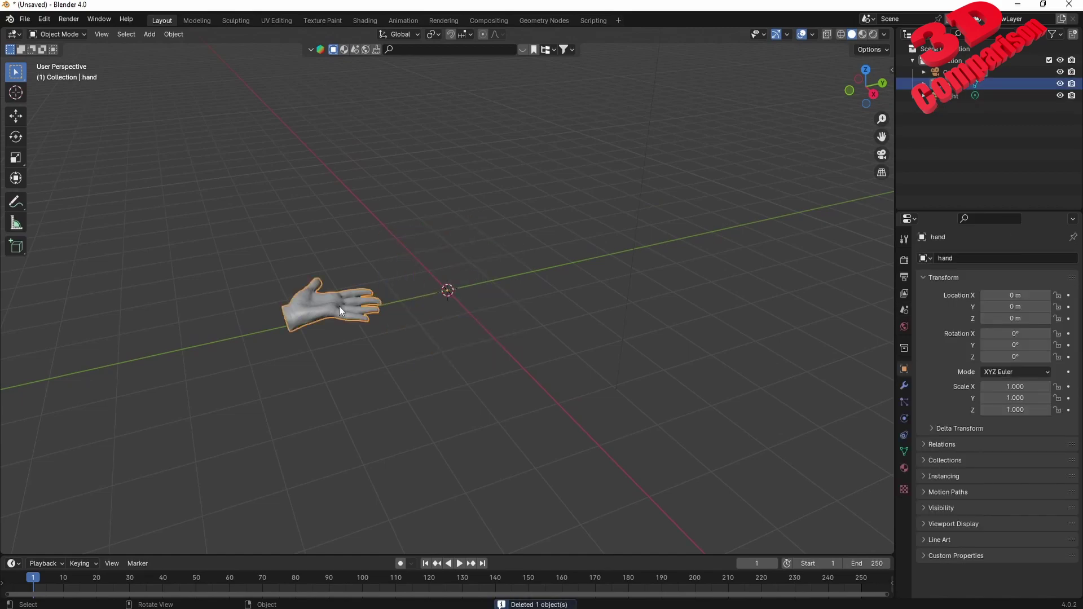
{"action": "key", "text": "KP_Decimal"}
{"action": "middle_click_drag", "start_coordinate": [537, 335], "coordinate": [522, 370]}
{"action": "scroll", "coordinate": [544, 348], "scroll_direction": "up", "scroll_amount": 2}
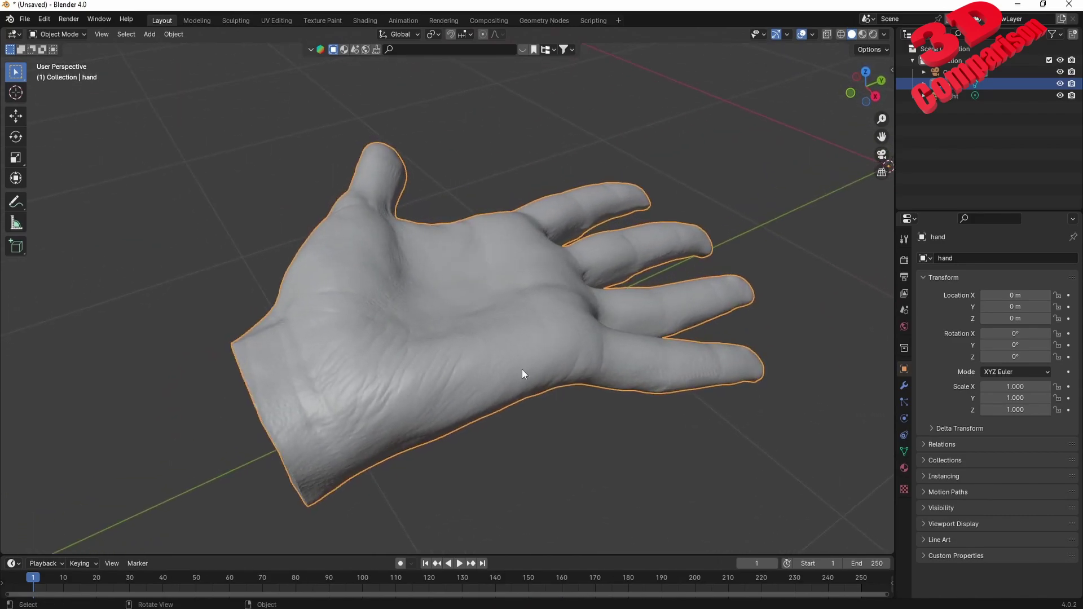
- Turn on Statistics in the Viewport Overlays and deselect the hand
{"action": "left_click", "coordinate": [812, 35]}
{"action": "left_click", "coordinate": [758, 131]}
{"action": "left_click", "coordinate": [140, 137]}
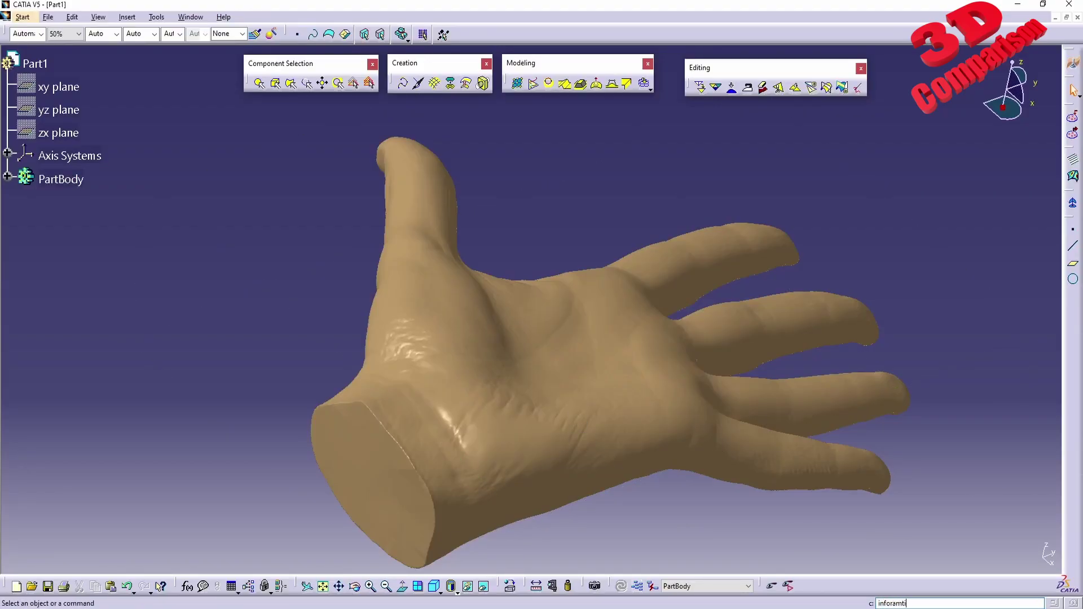
- Run the information command and highlight hand.1's 800000 triangles and 400002 visible points
{"action": "key", "text": "Return"}
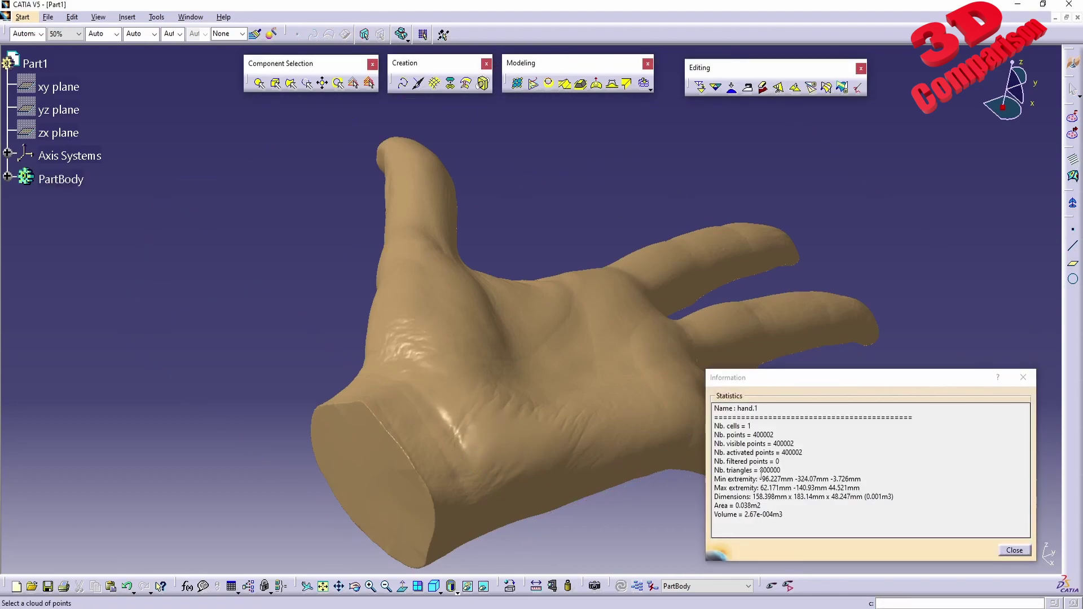
{"action": "double_click", "coordinate": [769, 471]}
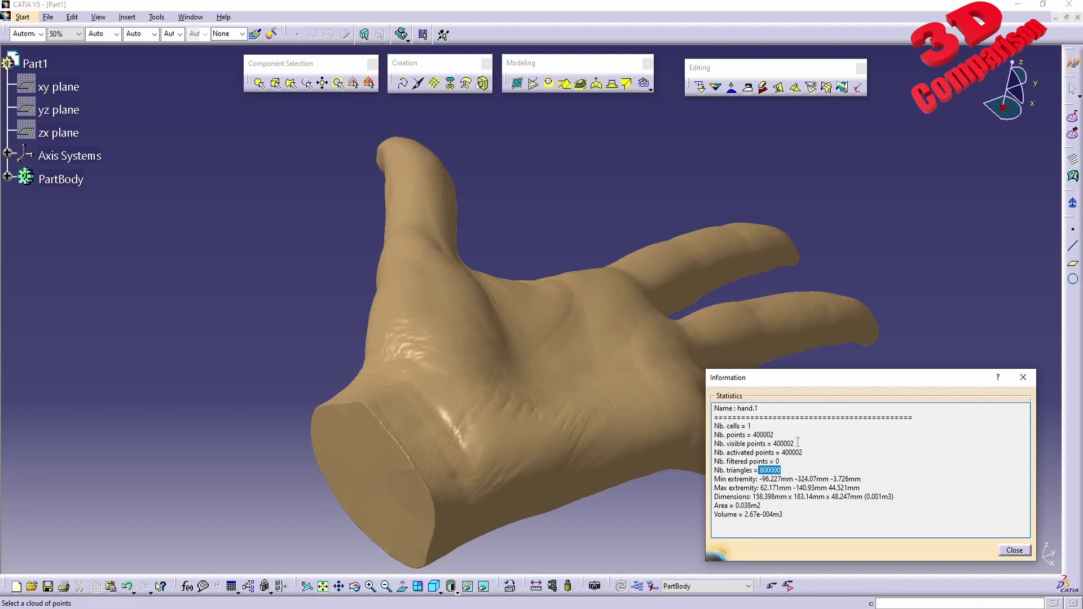
{"action": "left_click_drag", "start_coordinate": [799, 443], "coordinate": [775, 444]}
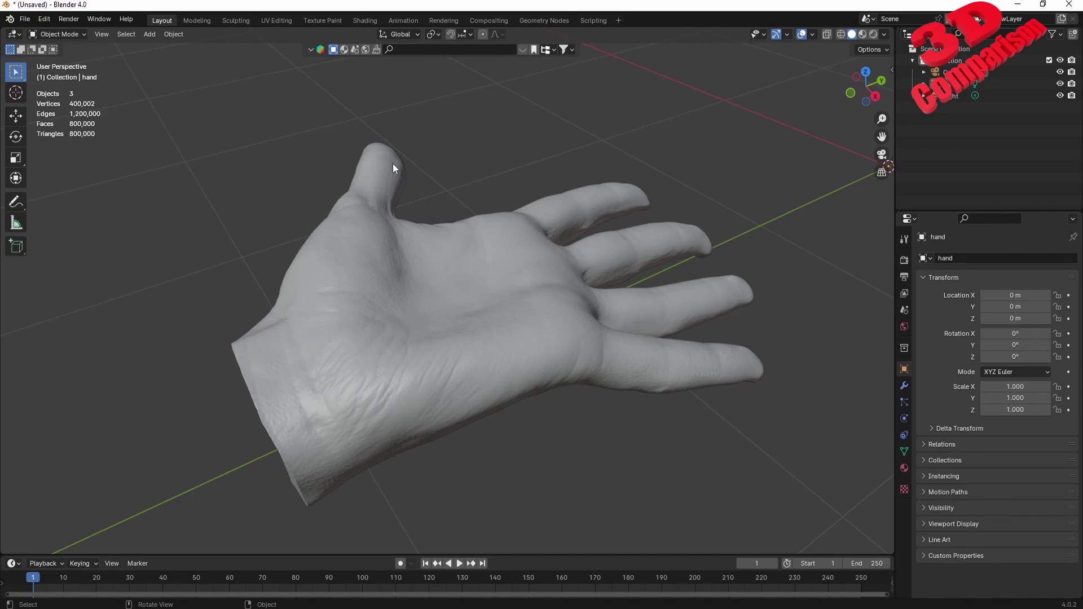
- Switch to the Sculpting workspace, close in on the palm and smooth its wrinkles
{"action": "left_click", "coordinate": [236, 20]}
{"action": "scroll", "coordinate": [243, 405], "scroll_direction": "up", "scroll_amount": 5}
{"action": "scroll", "coordinate": [243, 405], "scroll_direction": "down", "scroll_amount": 5}
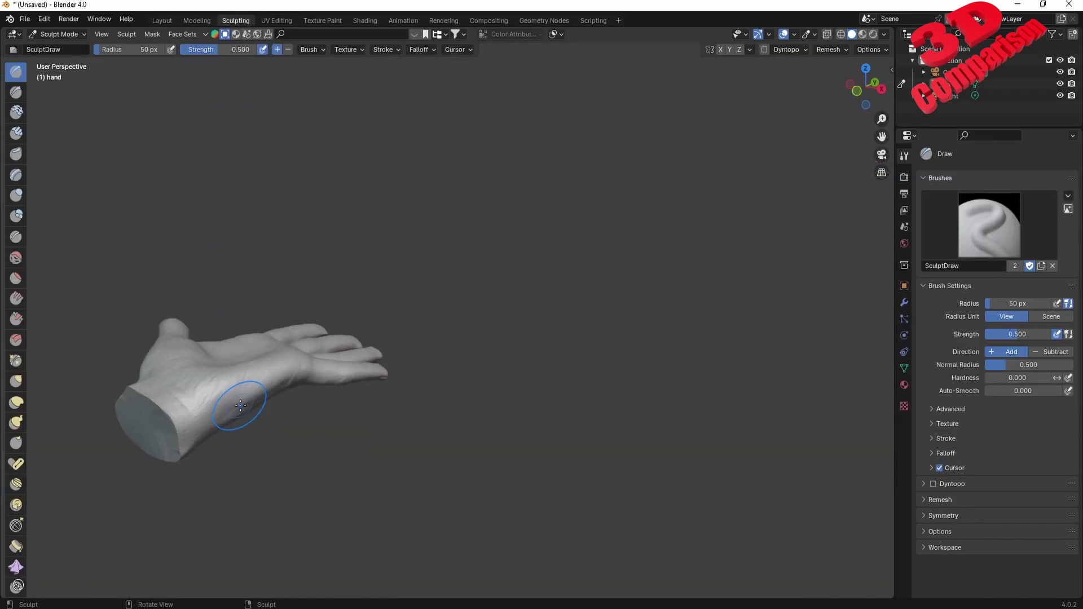
{"action": "mouse_move", "coordinate": [241, 404]}
{"action": "middle_mouse_down"}
{"action": "mouse_move", "coordinate": [483, 350]}
{"action": "mouse_move", "coordinate": [460, 435]}
{"action": "mouse_move", "coordinate": [471, 358]}
{"action": "middle_mouse_up"}
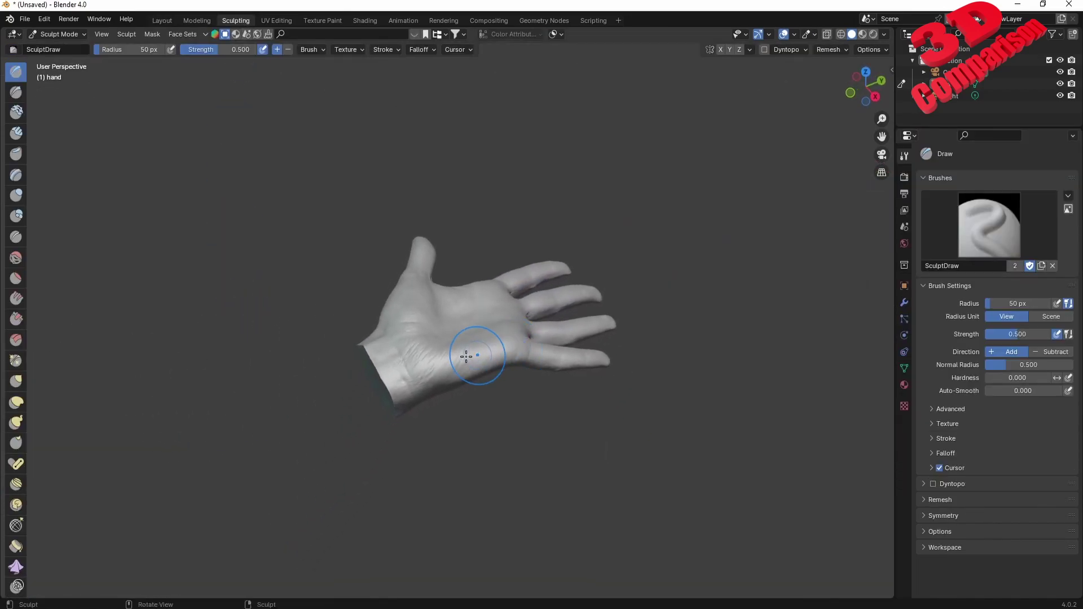
{"action": "scroll", "coordinate": [460, 355], "scroll_direction": "up", "scroll_amount": 4}
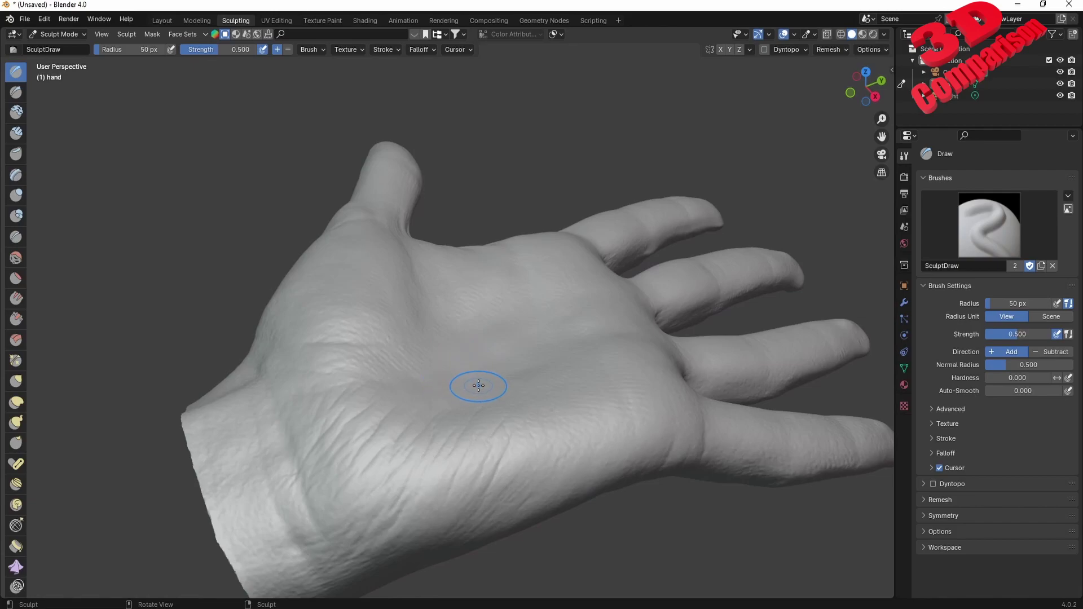
{"action": "scroll", "coordinate": [479, 382], "scroll_direction": "down", "scroll_amount": 2}
{"action": "scroll", "coordinate": [501, 341], "scroll_direction": "up", "scroll_amount": 4}
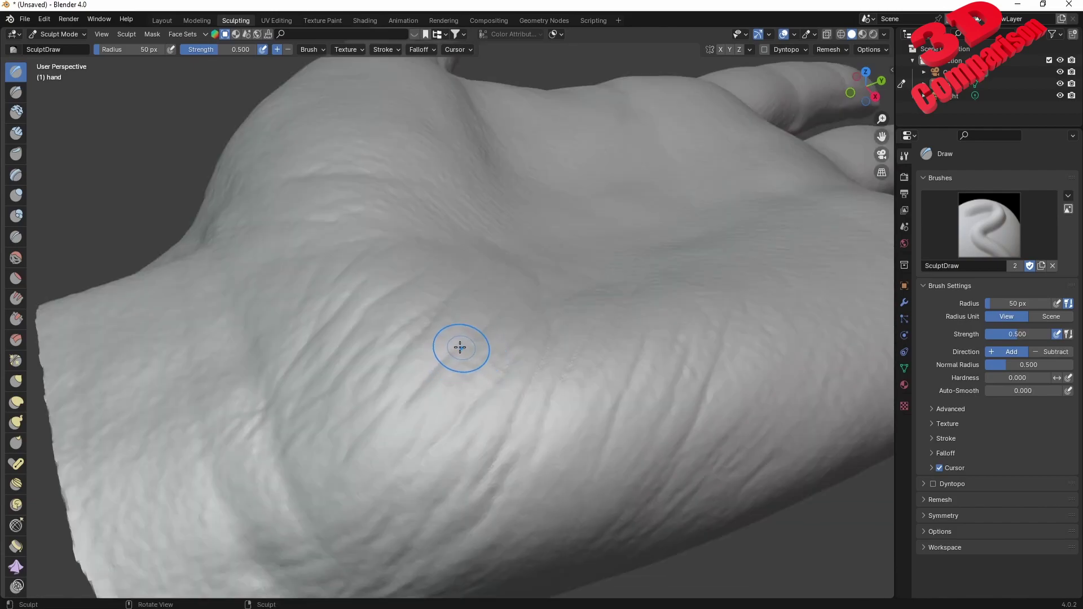
{"action": "scroll", "coordinate": [450, 346], "scroll_direction": "down", "scroll_amount": 3}
{"action": "scroll", "coordinate": [395, 378], "scroll_direction": "up", "scroll_amount": 3}
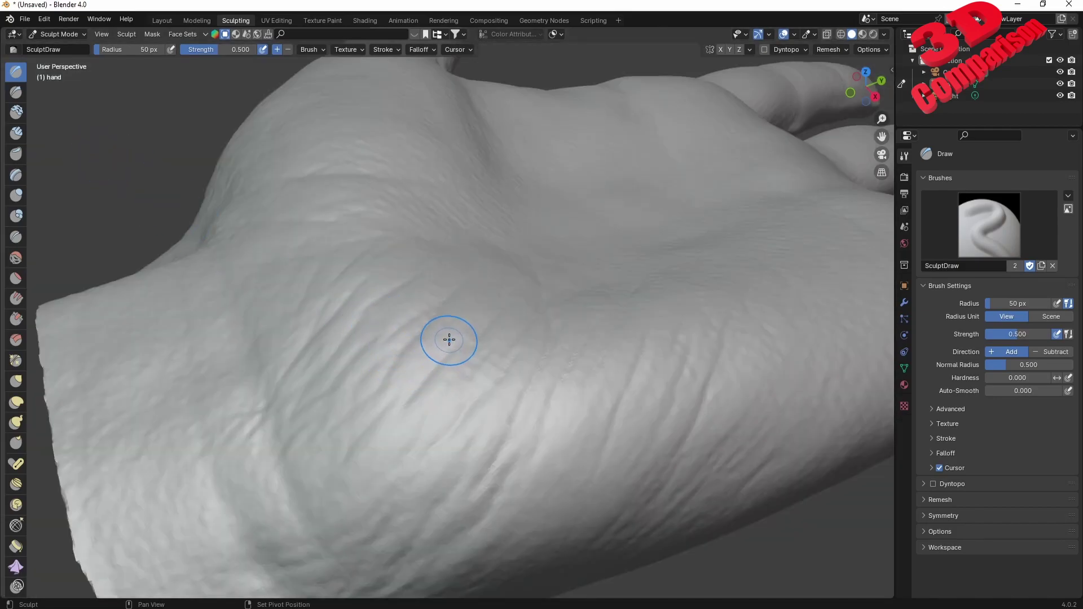
{"action": "mouse_move", "coordinate": [457, 348]}
{"action": "left_mouse_down"}
{"action": "mouse_move", "coordinate": [481, 371]}
{"action": "mouse_move", "coordinate": [469, 373]}
{"action": "mouse_move", "coordinate": [448, 336]}
{"action": "mouse_move", "coordinate": [463, 331]}
{"action": "mouse_move", "coordinate": [464, 349]}
{"action": "mouse_move", "coordinate": [454, 350]}
{"action": "mouse_move", "coordinate": [446, 325]}
{"action": "mouse_move", "coordinate": [490, 328]}
{"action": "left_mouse_up"}
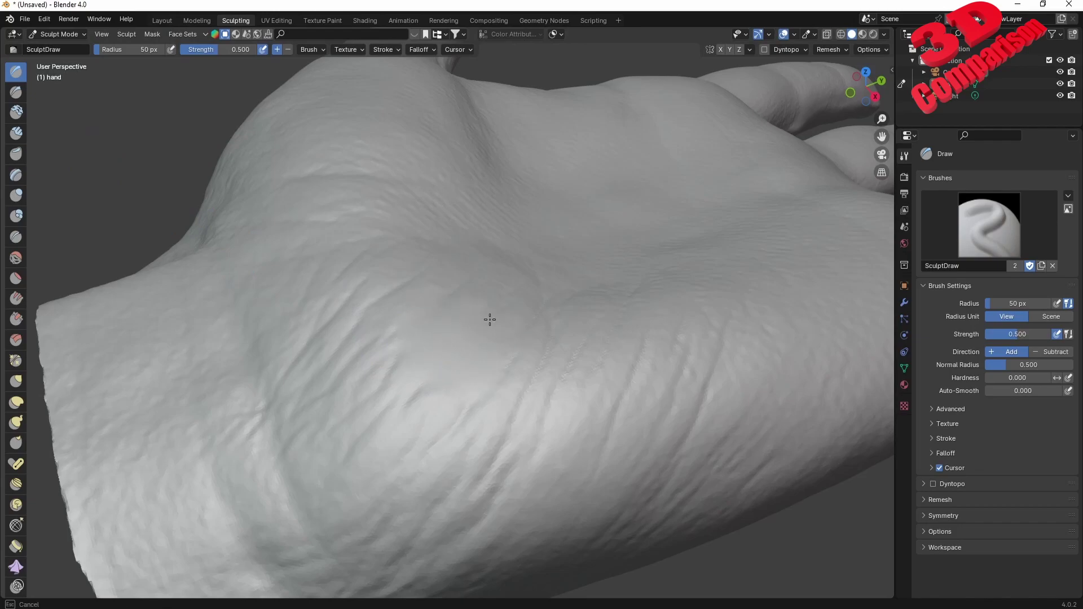
{"action": "mouse_move", "coordinate": [472, 383]}
{"action": "left_mouse_down"}
{"action": "mouse_move", "coordinate": [402, 389]}
{"action": "mouse_move", "coordinate": [404, 401]}
{"action": "mouse_move", "coordinate": [470, 411]}
{"action": "mouse_move", "coordinate": [542, 375]}
{"action": "mouse_move", "coordinate": [551, 343]}
{"action": "mouse_move", "coordinate": [531, 357]}
{"action": "left_mouse_up"}
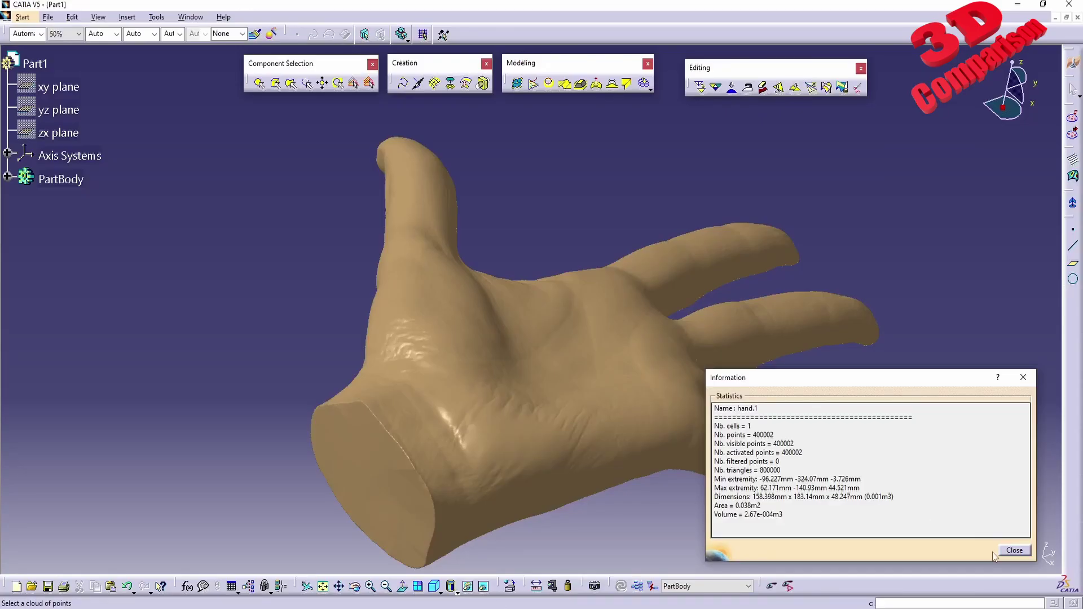
- In CATIA, close the mesh information dialog and reopen Brush Smooth set to Flatten
{"action": "left_click", "coordinate": [1007, 552]}
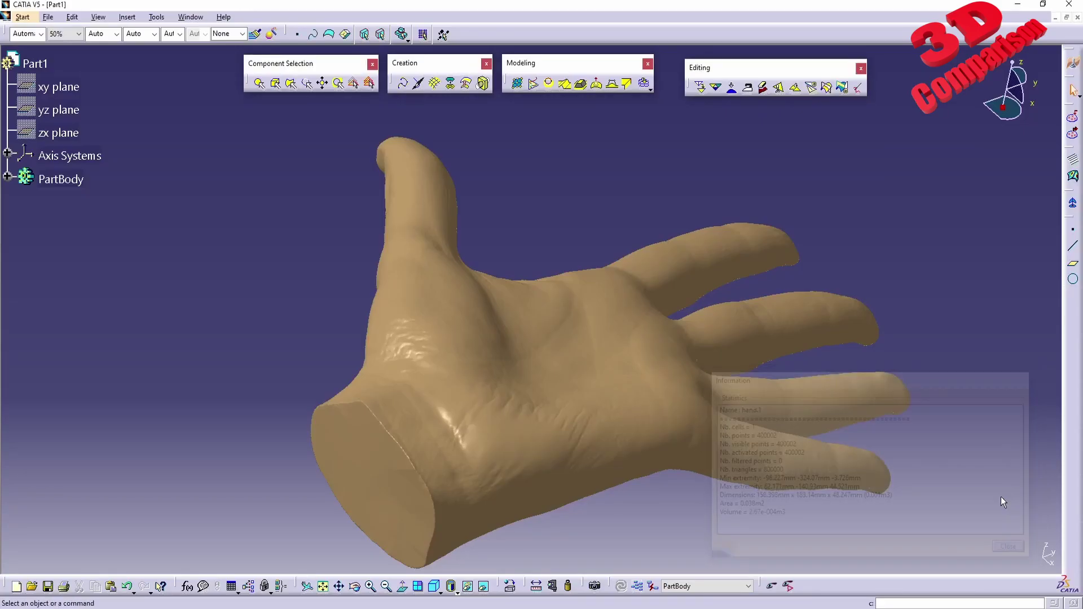
{"action": "left_click", "coordinate": [748, 87]}
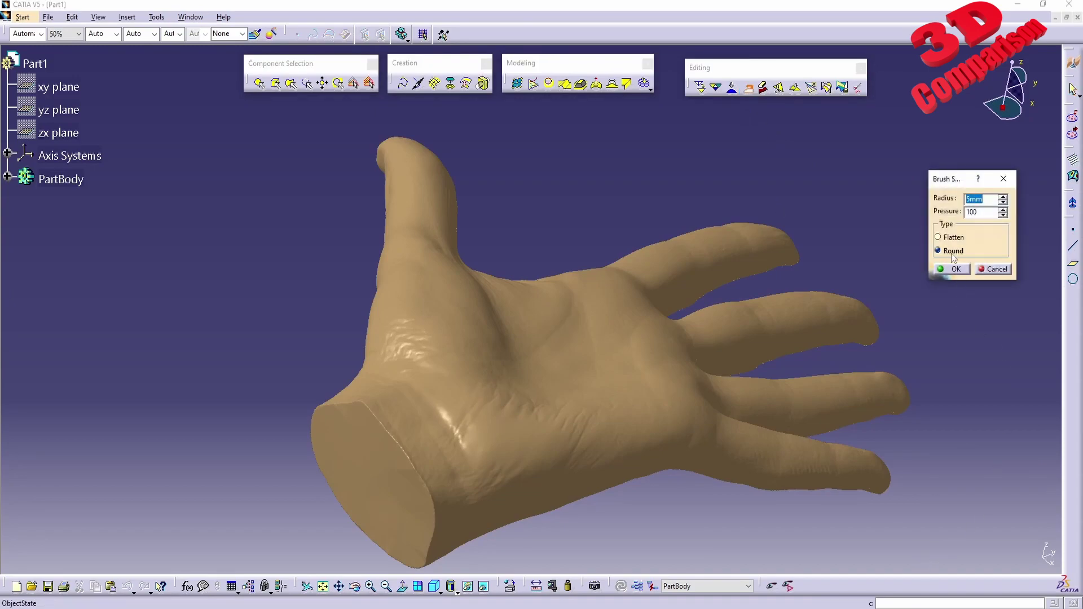
{"action": "left_click", "coordinate": [953, 237]}
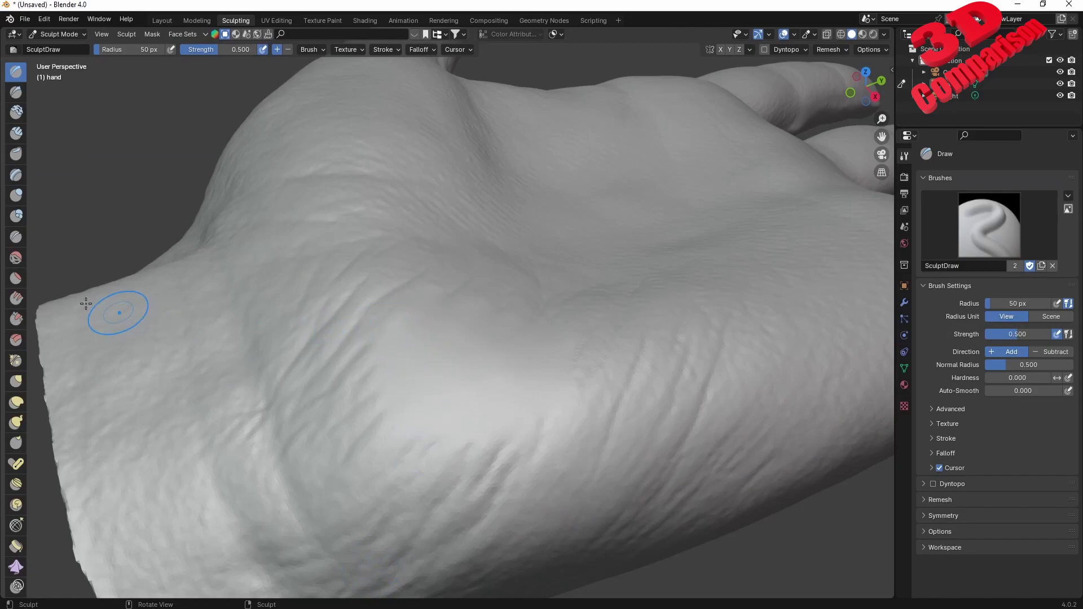
- Pick the Flatten/Contrast sculpt brush and flatten a small patch of the hand's surface
{"action": "scroll", "coordinate": [368, 278], "scroll_direction": "up", "scroll_amount": 5}
{"action": "scroll", "coordinate": [357, 278], "scroll_direction": "down", "scroll_amount": 5}
{"action": "mouse_move", "coordinate": [367, 280]}
{"action": "middle_mouse_down"}
{"action": "mouse_move", "coordinate": [587, 380]}
{"action": "mouse_move", "coordinate": [588, 367]}
{"action": "mouse_move", "coordinate": [590, 379]}
{"action": "middle_mouse_up"}
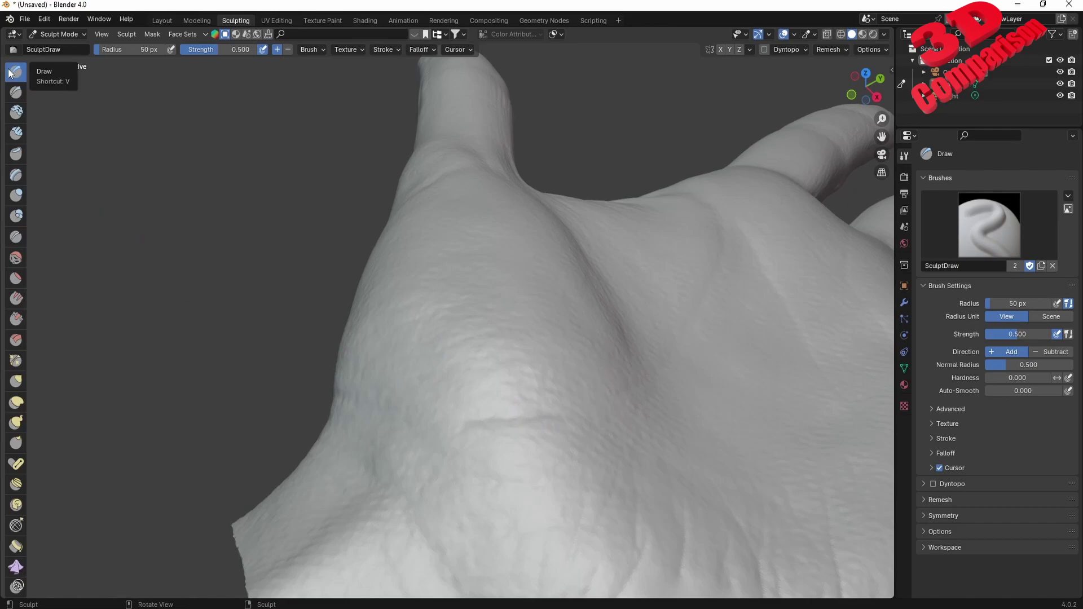
{"action": "left_click", "coordinate": [16, 279]}
{"action": "mouse_move", "coordinate": [570, 486]}
{"action": "left_mouse_down"}
{"action": "mouse_move", "coordinate": [576, 461]}
{"action": "mouse_move", "coordinate": [599, 473]}
{"action": "mouse_move", "coordinate": [590, 494]}
{"action": "mouse_move", "coordinate": [576, 490]}
{"action": "mouse_move", "coordinate": [575, 473]}
{"action": "mouse_move", "coordinate": [586, 460]}
{"action": "mouse_move", "coordinate": [606, 491]}
{"action": "mouse_move", "coordinate": [588, 515]}
{"action": "mouse_move", "coordinate": [578, 468]}
{"action": "mouse_move", "coordinate": [601, 452]}
{"action": "mouse_move", "coordinate": [608, 462]}
{"action": "mouse_move", "coordinate": [605, 483]}
{"action": "mouse_move", "coordinate": [540, 476]}
{"action": "mouse_move", "coordinate": [529, 444]}
{"action": "mouse_move", "coordinate": [536, 493]}
{"action": "mouse_move", "coordinate": [518, 493]}
{"action": "mouse_move", "coordinate": [516, 474]}
{"action": "mouse_move", "coordinate": [515, 494]}
{"action": "mouse_move", "coordinate": [544, 474]}
{"action": "mouse_move", "coordinate": [553, 435]}
{"action": "mouse_move", "coordinate": [611, 441]}
{"action": "mouse_move", "coordinate": [610, 462]}
{"action": "mouse_move", "coordinate": [626, 443]}
{"action": "left_mouse_up"}
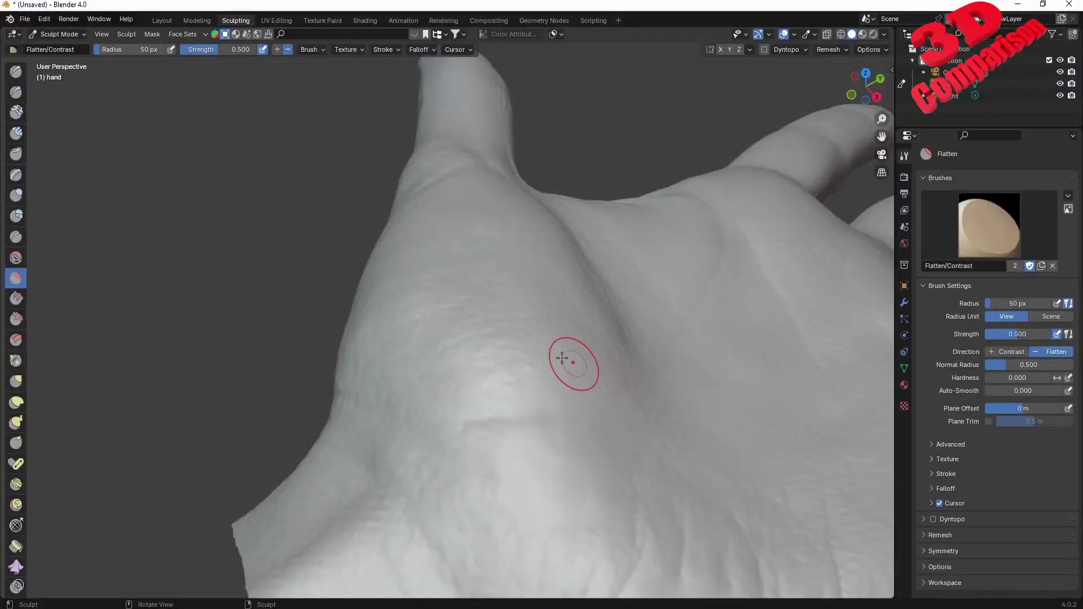
{"action": "middle_click_drag", "start_coordinate": [559, 416], "coordinate": [585, 406]}
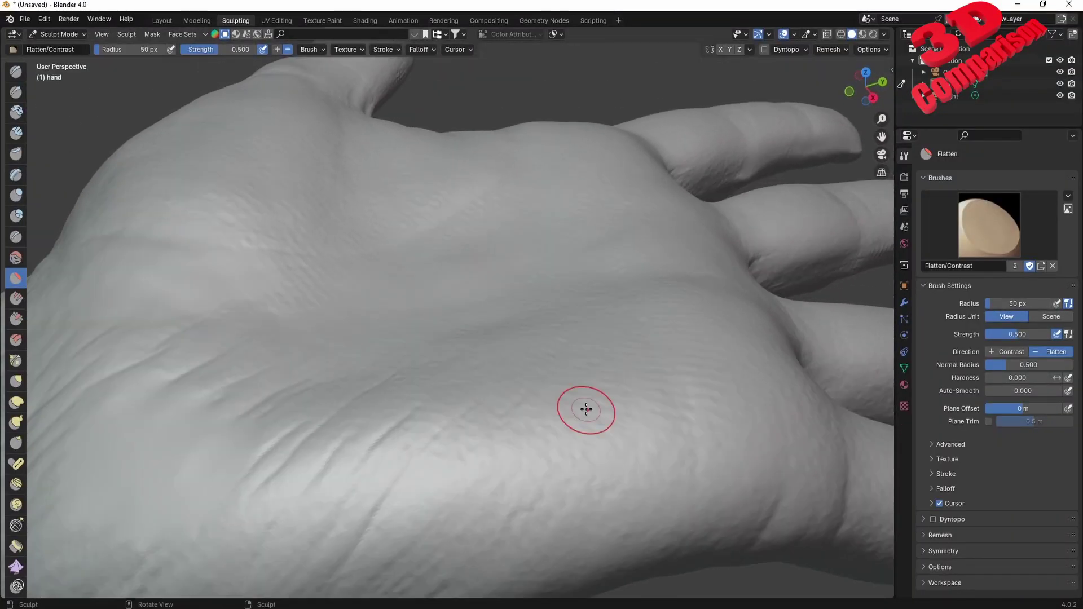
- Pick the Blob brush and stroke across the back of the hand to smooth the bump
{"action": "left_click", "coordinate": [16, 216]}
{"action": "mouse_move", "coordinate": [416, 446]}
{"action": "left_mouse_down"}
{"action": "mouse_move", "coordinate": [414, 413]}
{"action": "mouse_move", "coordinate": [374, 446]}
{"action": "mouse_move", "coordinate": [414, 401]}
{"action": "mouse_move", "coordinate": [382, 446]}
{"action": "mouse_move", "coordinate": [400, 423]}
{"action": "mouse_move", "coordinate": [421, 439]}
{"action": "mouse_move", "coordinate": [422, 402]}
{"action": "left_mouse_up"}
{"action": "mouse_move", "coordinate": [369, 438]}
{"action": "left_mouse_down", "text": "shift"}
{"action": "mouse_move", "coordinate": [405, 420]}
{"action": "mouse_move", "coordinate": [357, 441]}
{"action": "mouse_move", "coordinate": [342, 477]}
{"action": "mouse_move", "coordinate": [372, 489]}
{"action": "mouse_move", "coordinate": [457, 411]}
{"action": "mouse_move", "coordinate": [360, 439]}
{"action": "mouse_move", "coordinate": [355, 427]}
{"action": "mouse_move", "coordinate": [310, 419]}
{"action": "mouse_move", "coordinate": [251, 475]}
{"action": "mouse_move", "coordinate": [319, 412]}
{"action": "left_mouse_up", "text": "shift"}
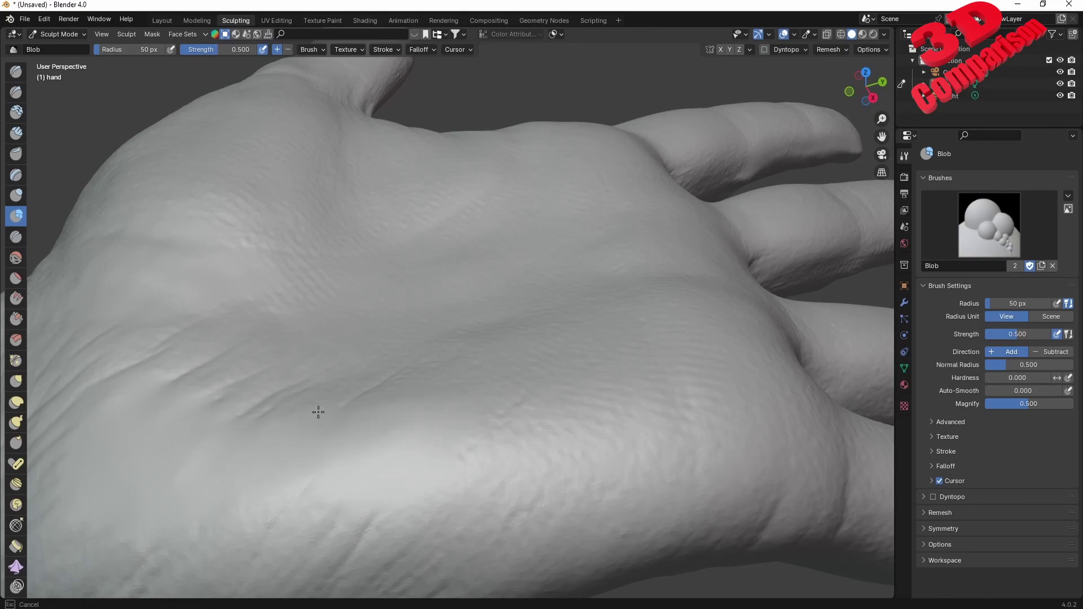
{"action": "left_click_drag", "start_coordinate": [250, 413], "coordinate": [276, 434], "text": "shift"}
{"action": "scroll", "coordinate": [15, 396], "scroll_direction": "down", "scroll_amount": 10}
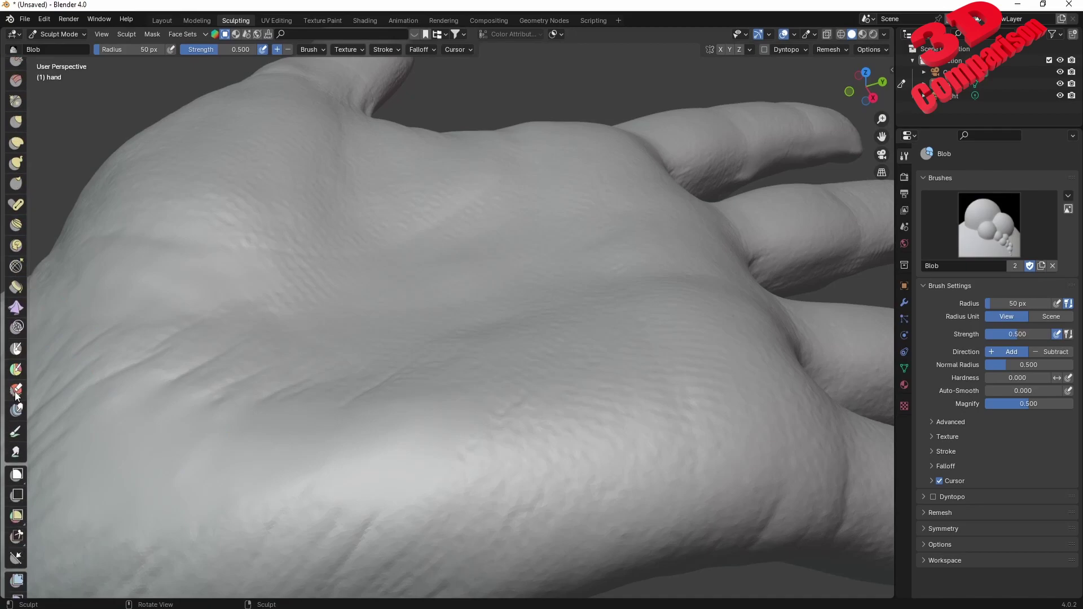
{"action": "scroll", "coordinate": [15, 397], "scroll_direction": "up", "scroll_amount": 10}
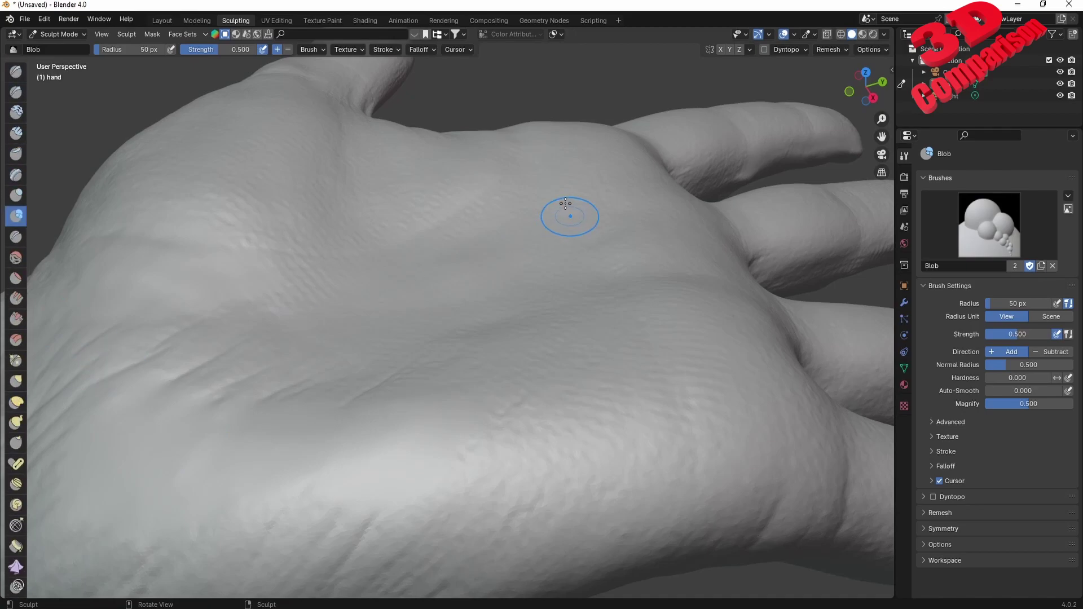
{"action": "scroll", "coordinate": [460, 279], "scroll_direction": "down", "scroll_amount": 8}
{"action": "scroll", "coordinate": [461, 279], "scroll_direction": "up", "scroll_amount": 4}
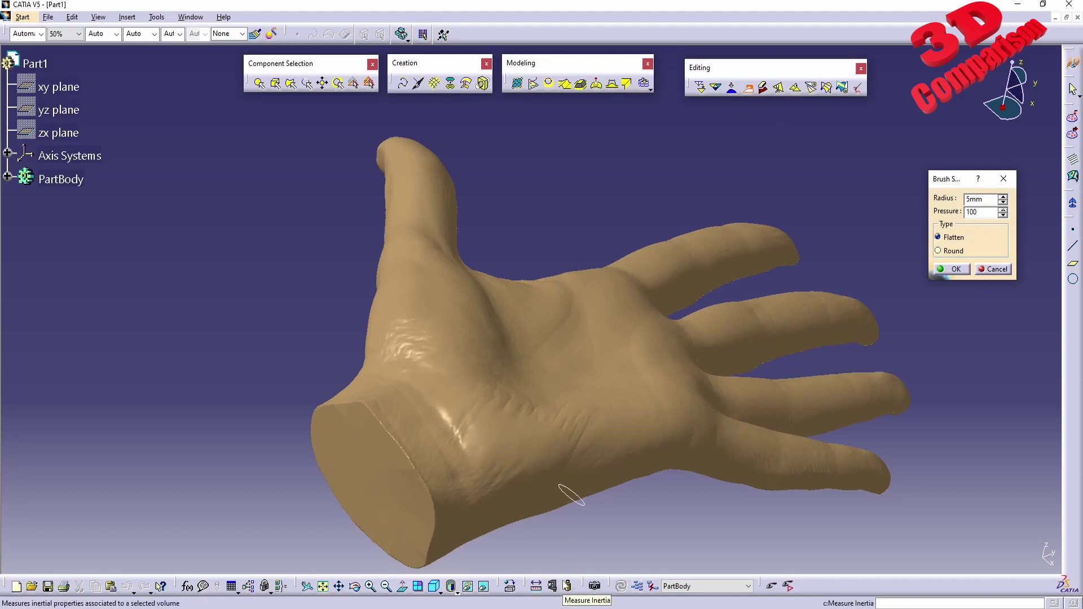
- Sweep the 5mm Flatten brush across the wrist, then along the thumb and index finger
{"action": "mouse_move", "coordinate": [570, 559]}
{"action": "left_mouse_down"}
{"action": "mouse_move", "coordinate": [184, 326]}
{"action": "mouse_move", "coordinate": [24, 310]}
{"action": "left_mouse_up"}
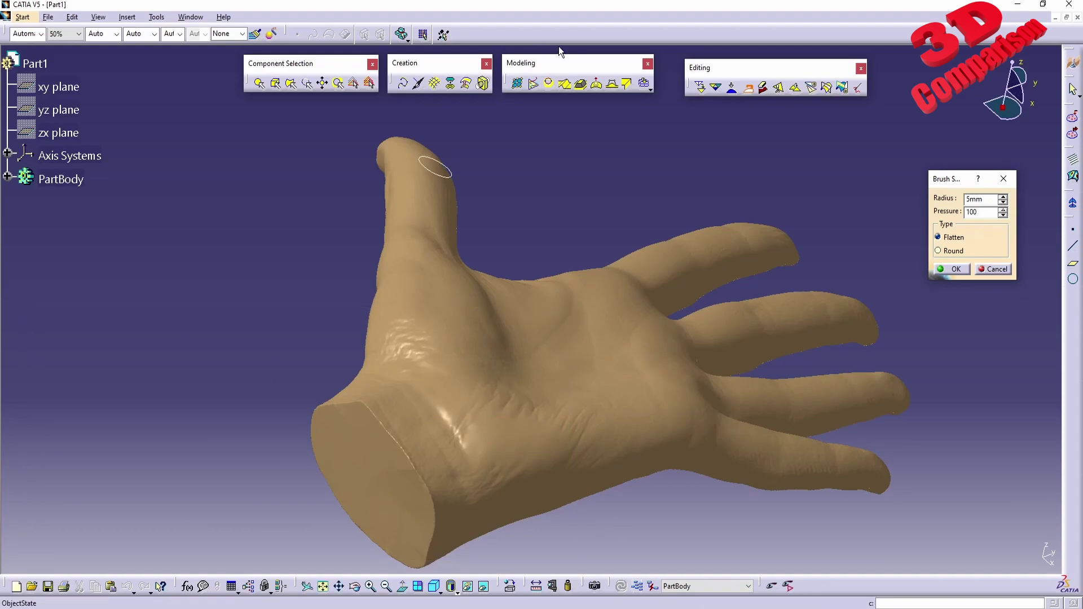
{"action": "left_click_drag", "start_coordinate": [561, 561], "coordinate": [1070, 341]}
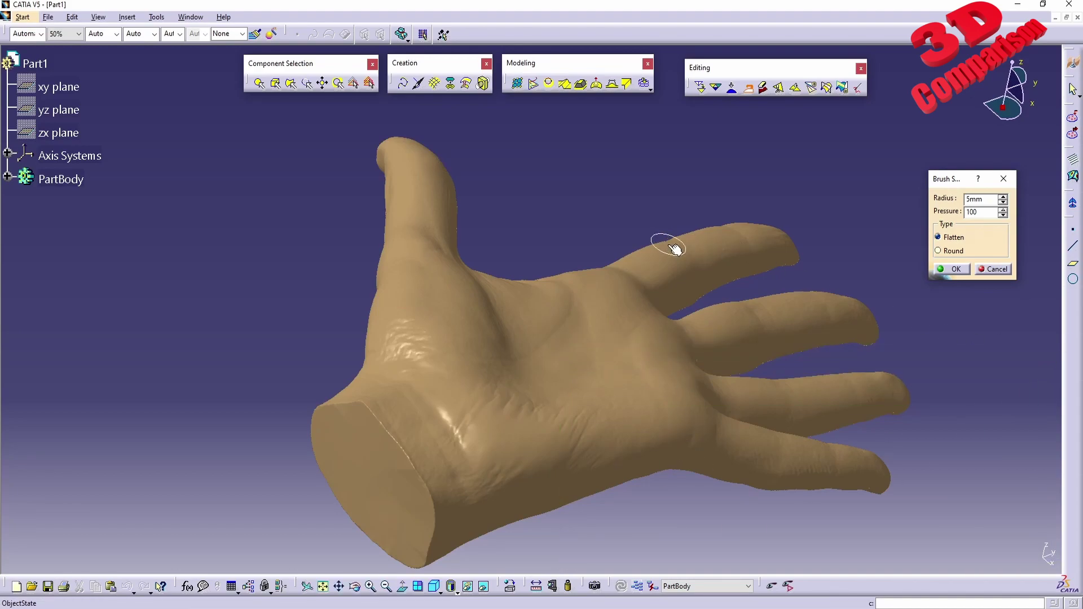